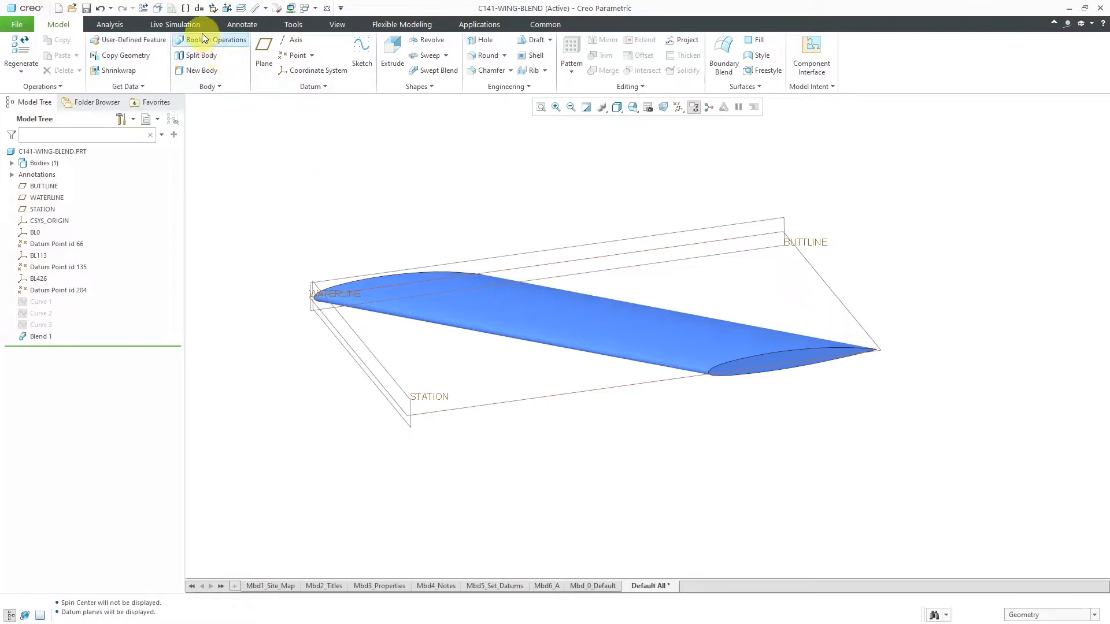
Step: Hide the datum planes in the Live Simulation view of the wing
click(180, 24)
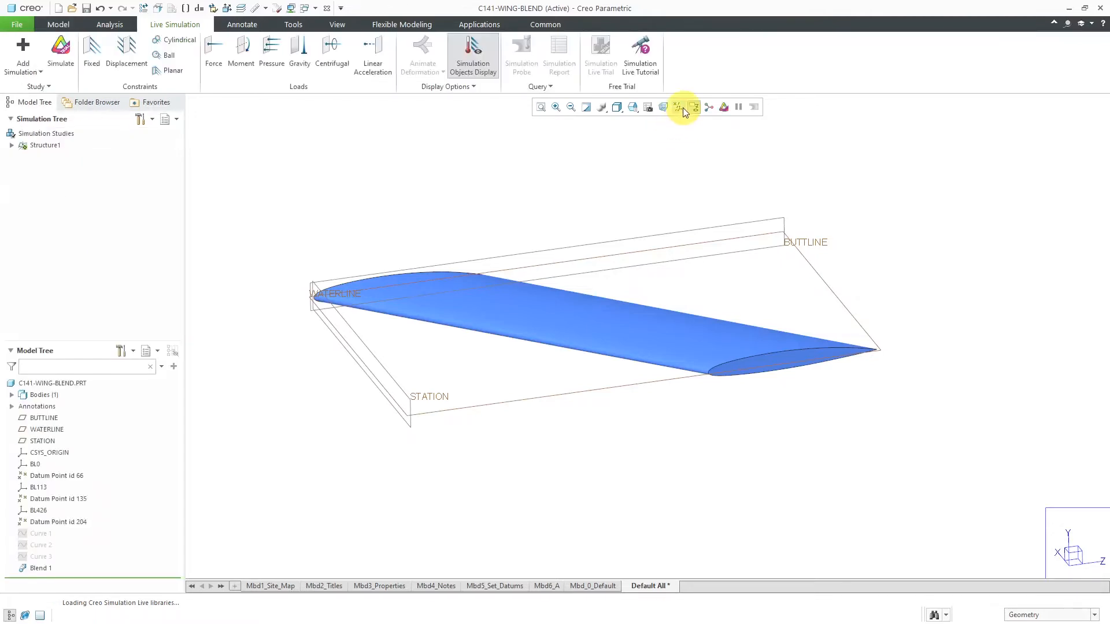
click(680, 107)
click(711, 172)
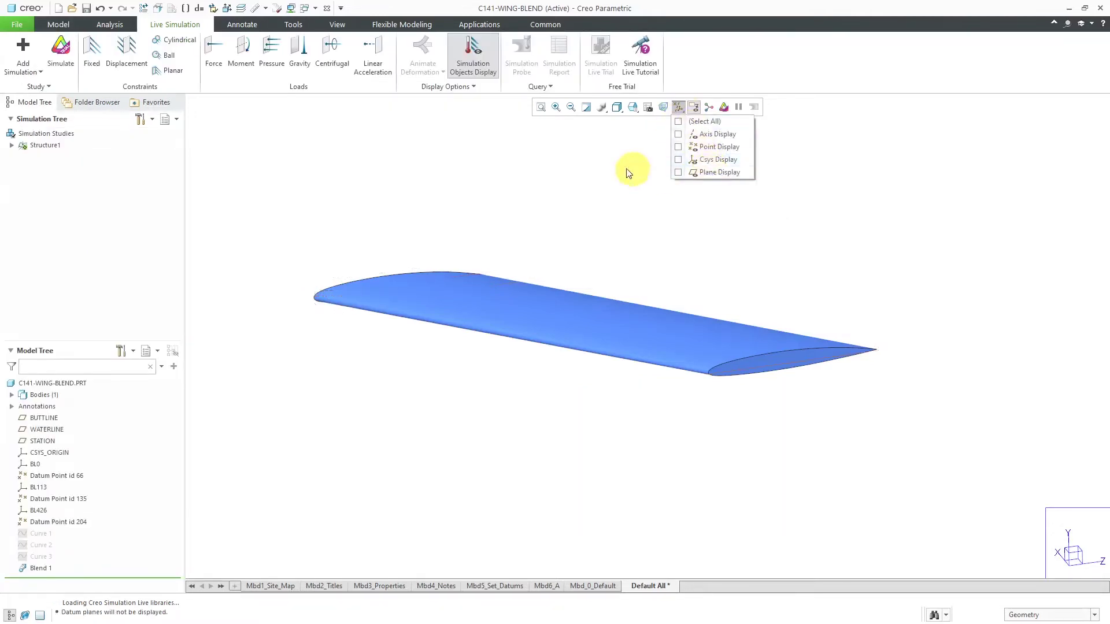
click(503, 165)
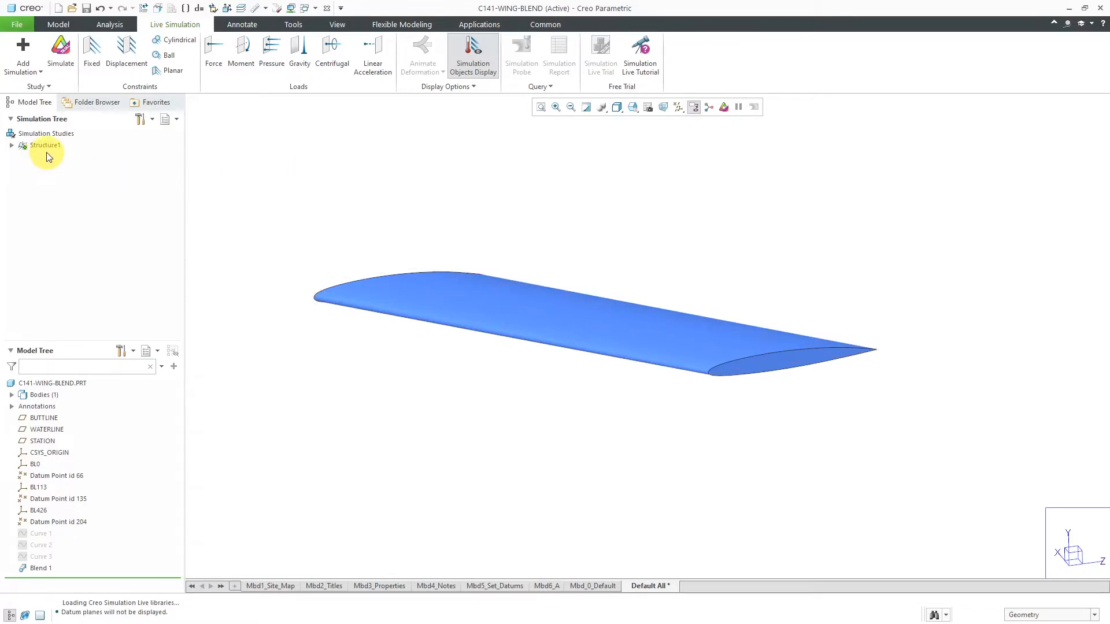
Step: Add a new Fluid Simulation Study, Fluid1, and start defining its fluid domain
click(39, 75)
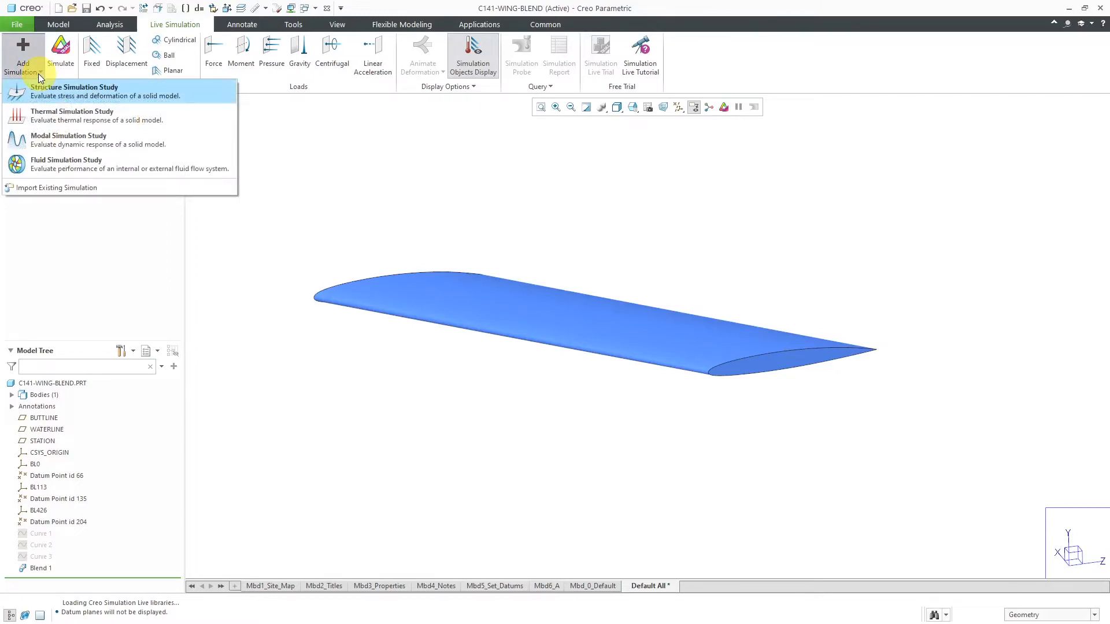
click(64, 163)
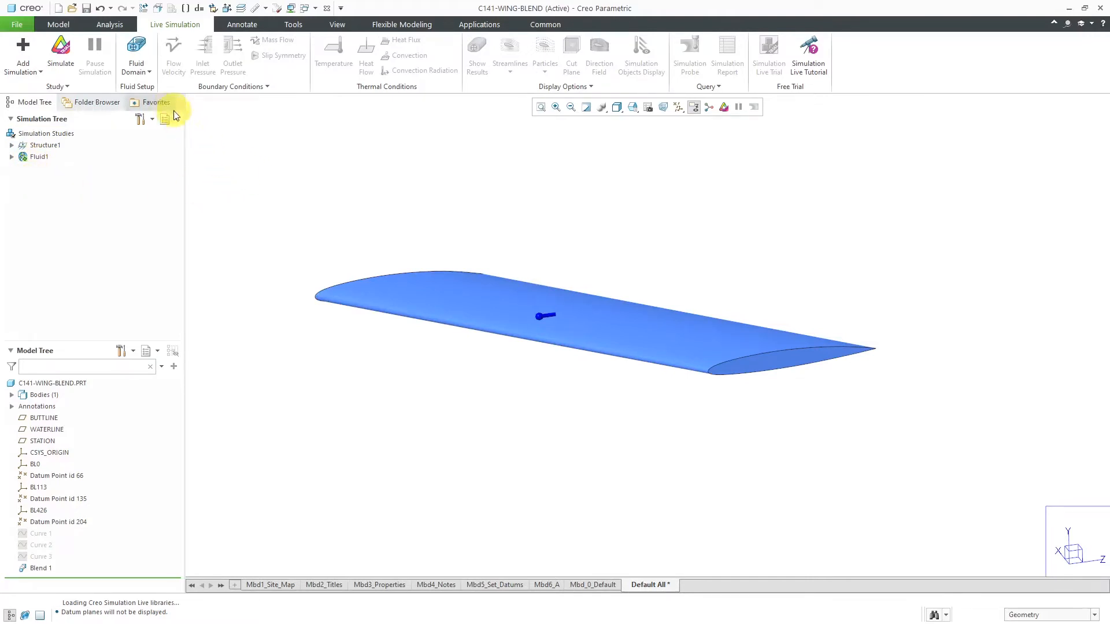
click(137, 71)
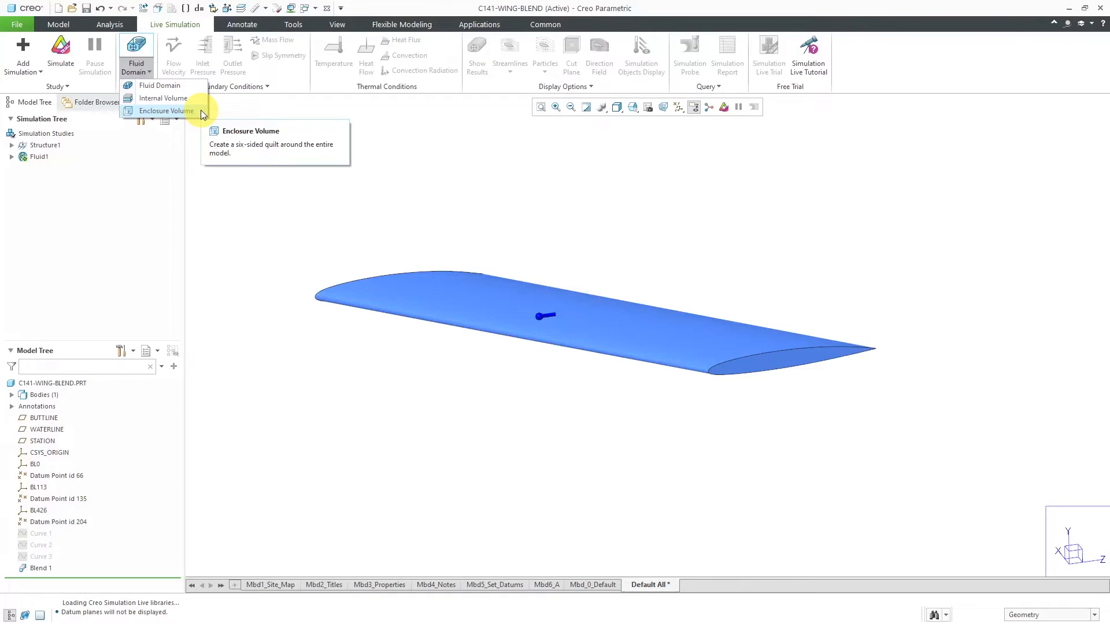
Step: Start Enclosure Volume 1 around the wing with -Z, -X and +Z offsets of 10
click(201, 110)
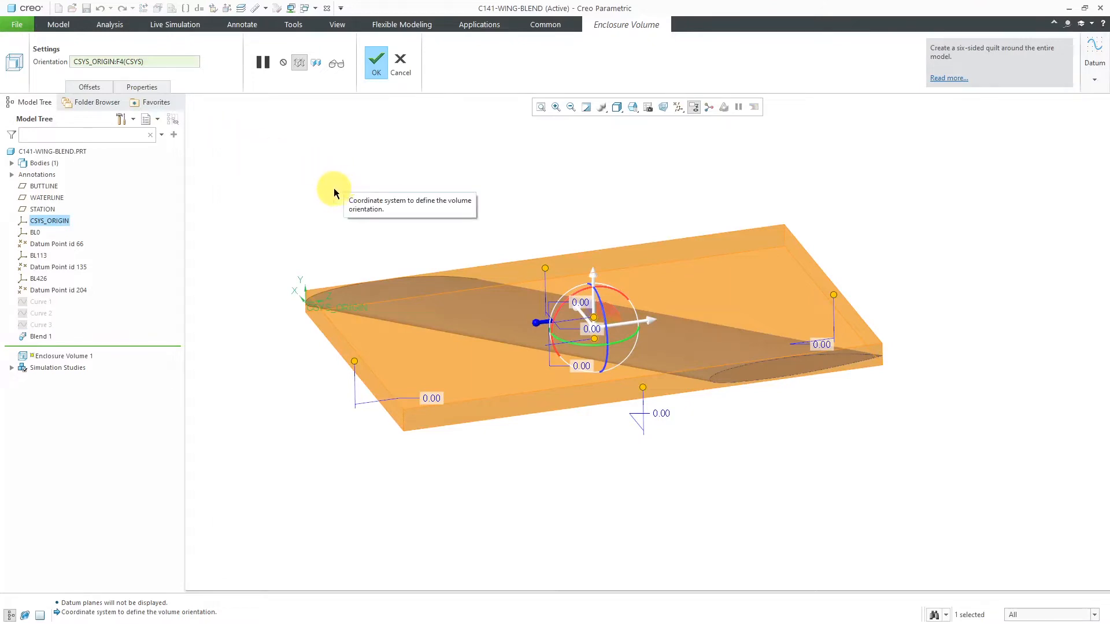
click(91, 87)
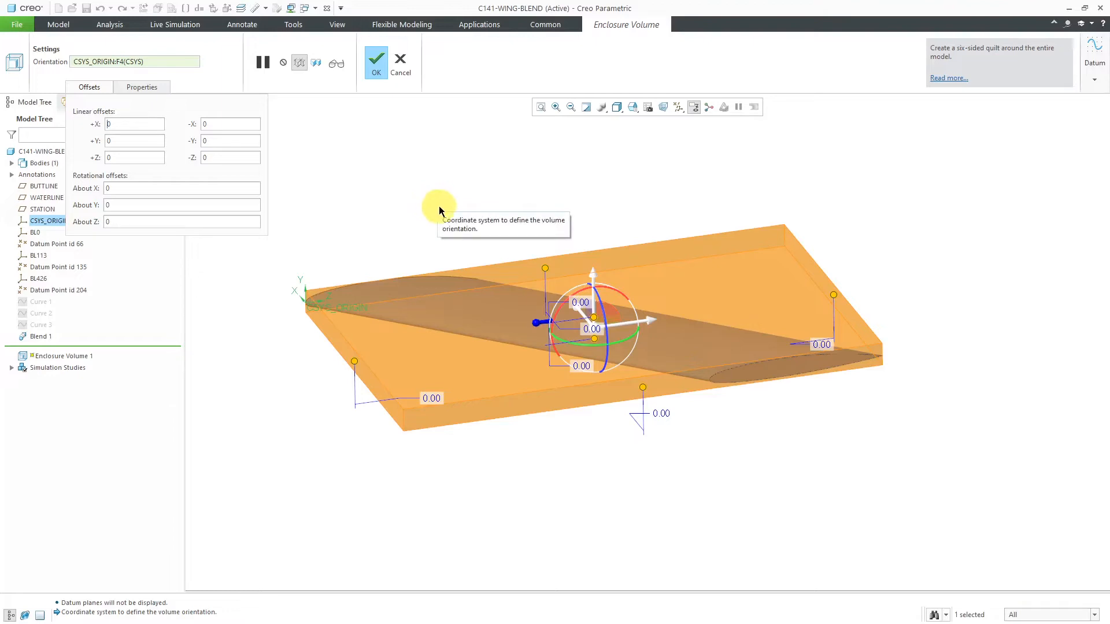
middle_drag(437, 209, 446, 204)
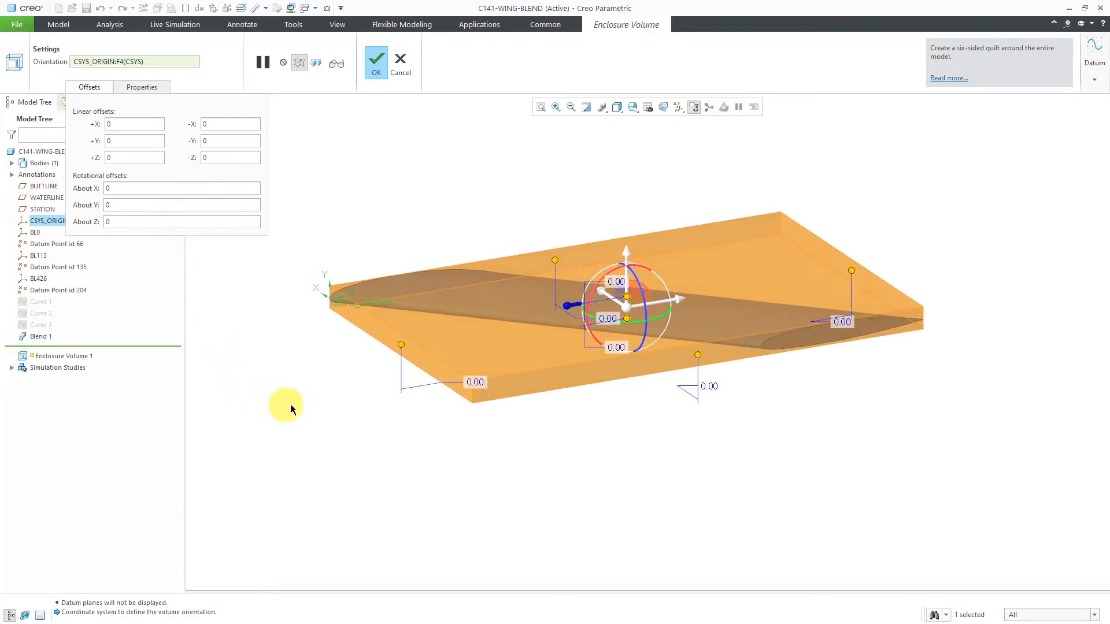
double_click(480, 383)
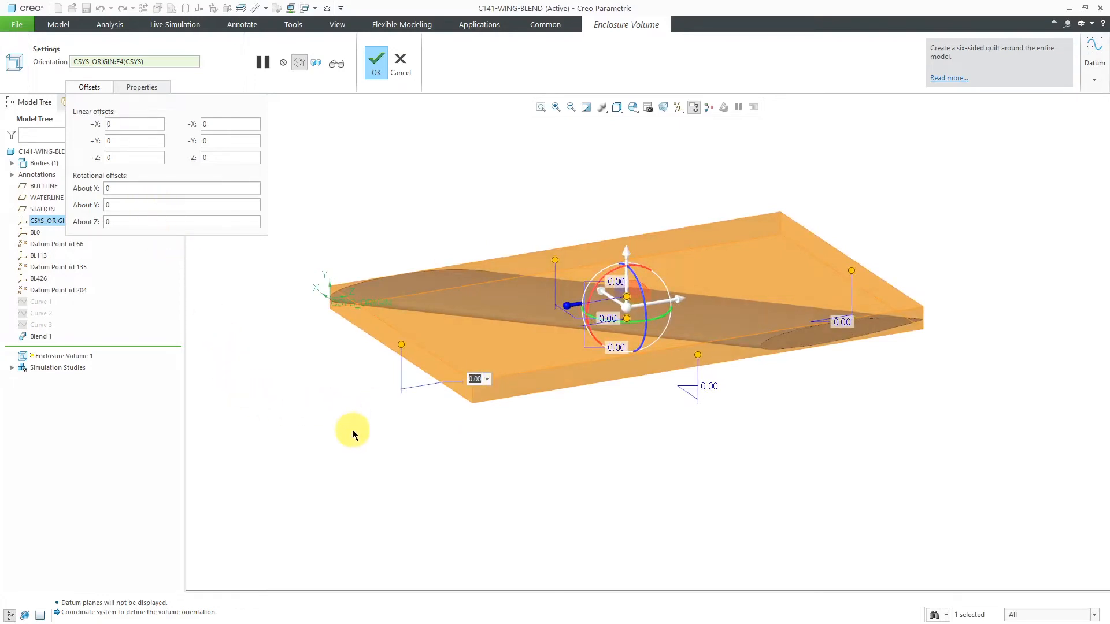
text(10)
key(Return)
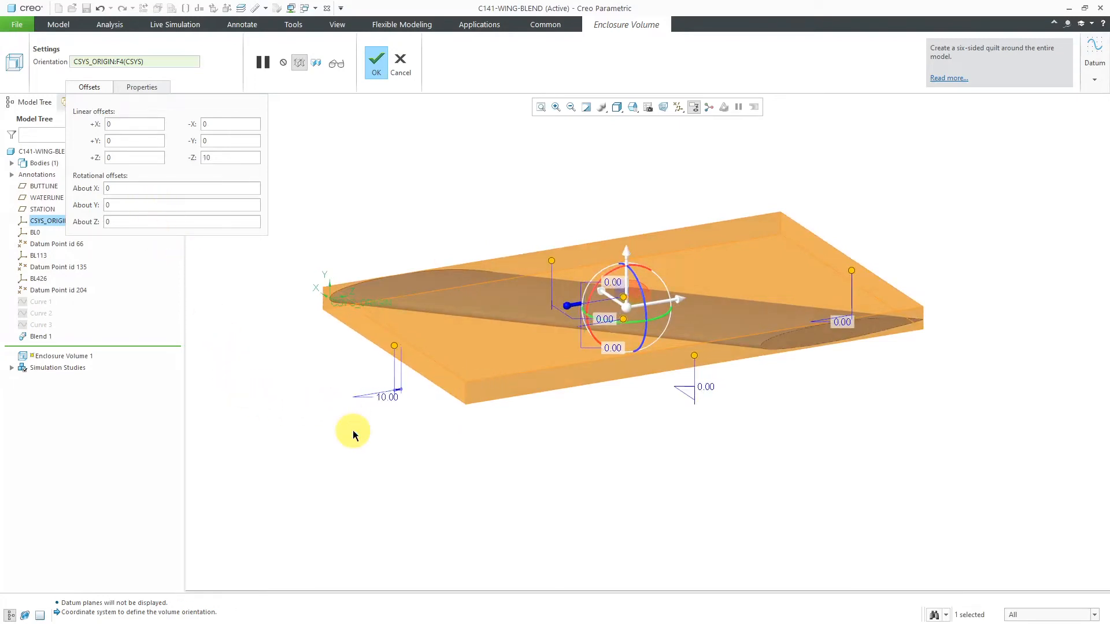
double_click(705, 386)
text(10)
key(Return)
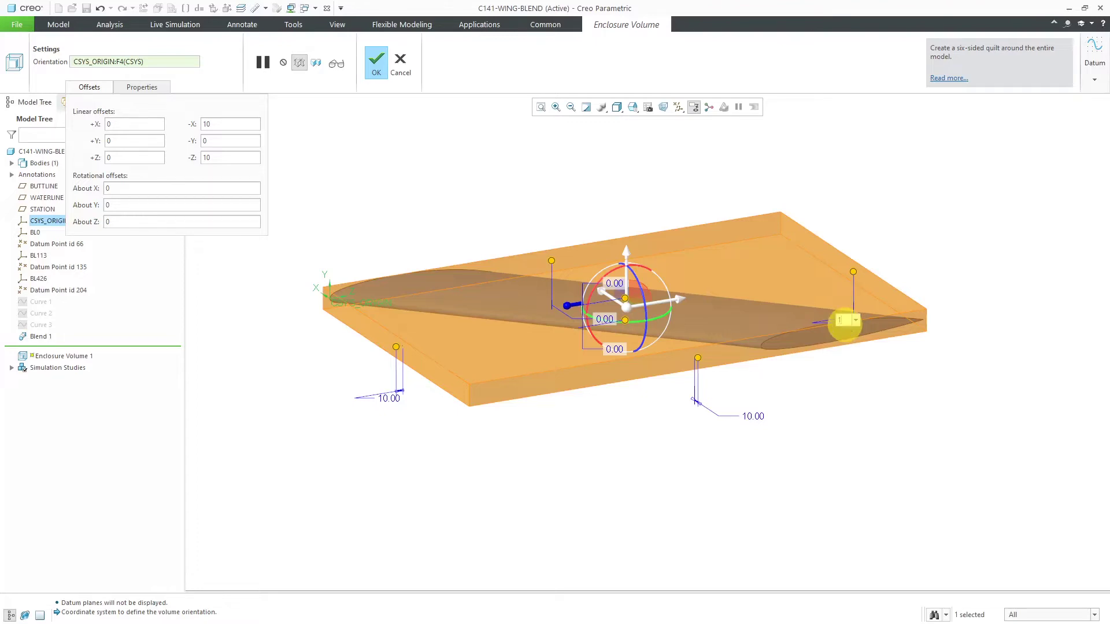
key(Return)
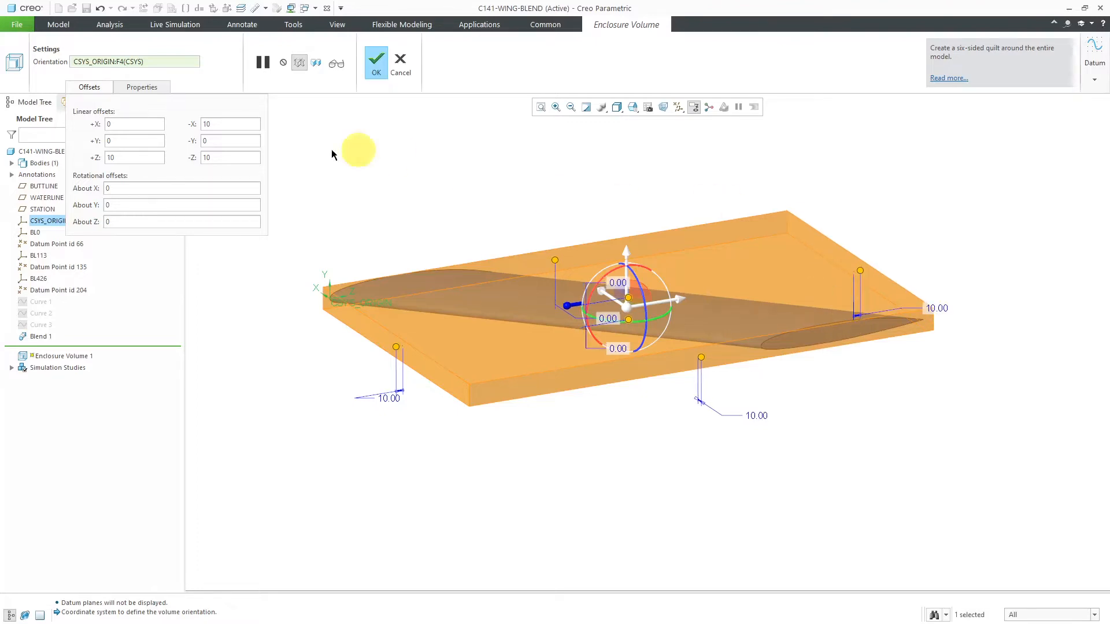
Step: Set the +X, +Y and -Y offsets to 10 and complete the enclosure volume
double_click(130, 124)
text(10)
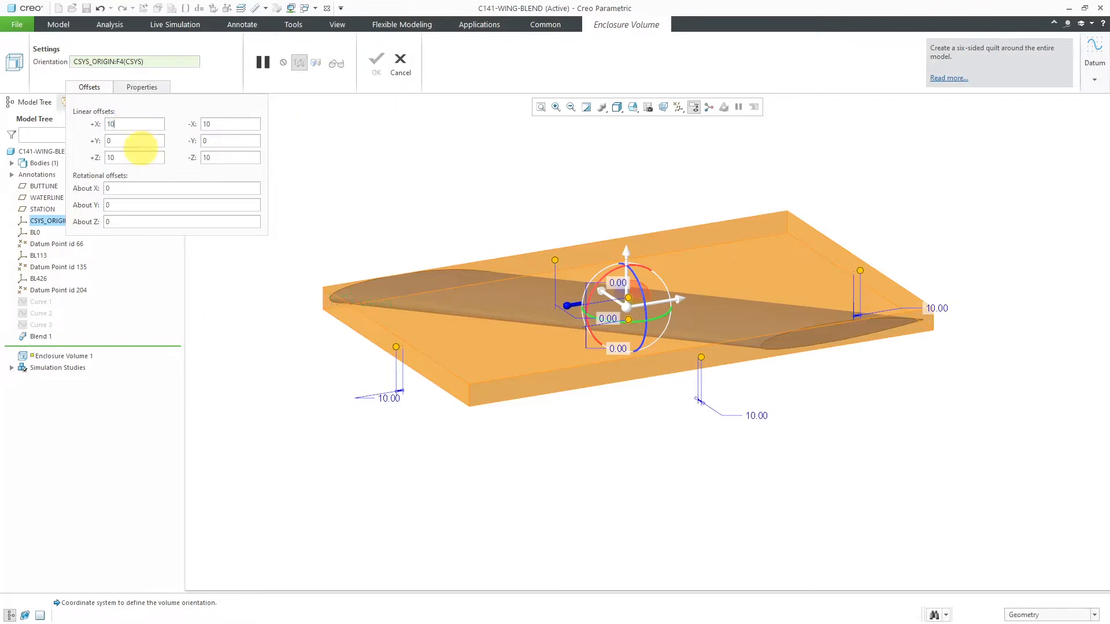
key(Return)
double_click(115, 143)
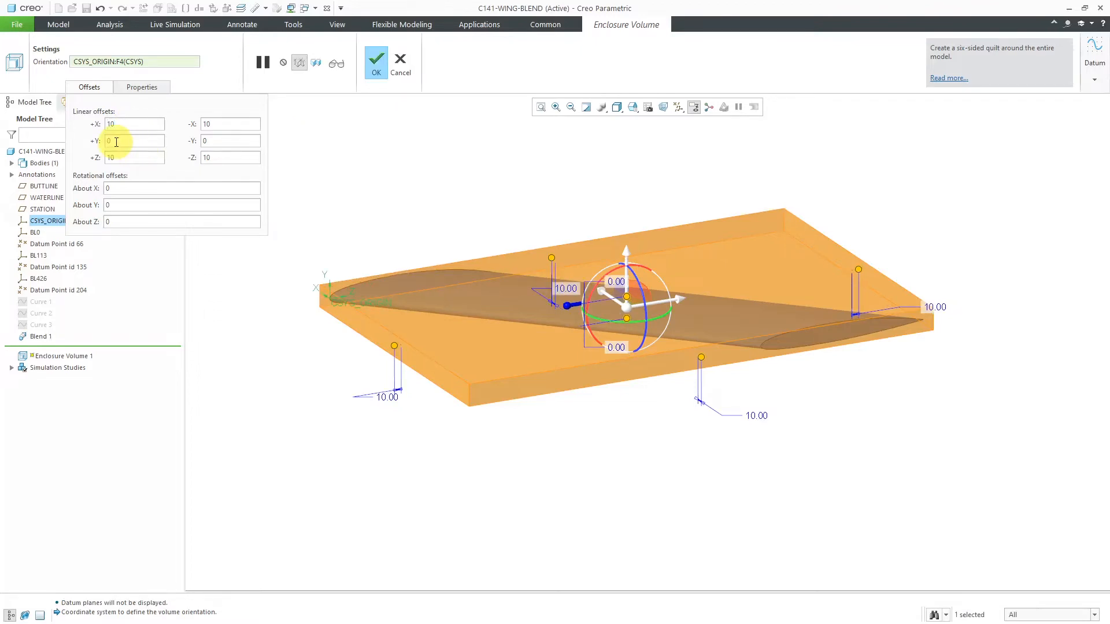
double_click(115, 142)
text(10)
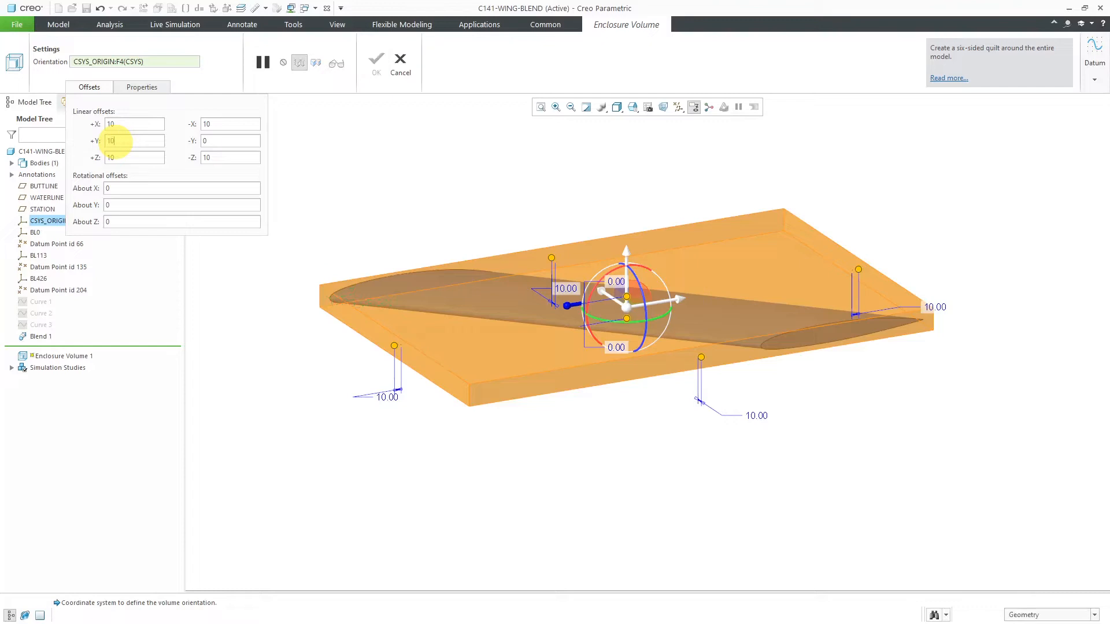
key(Return)
click(226, 139)
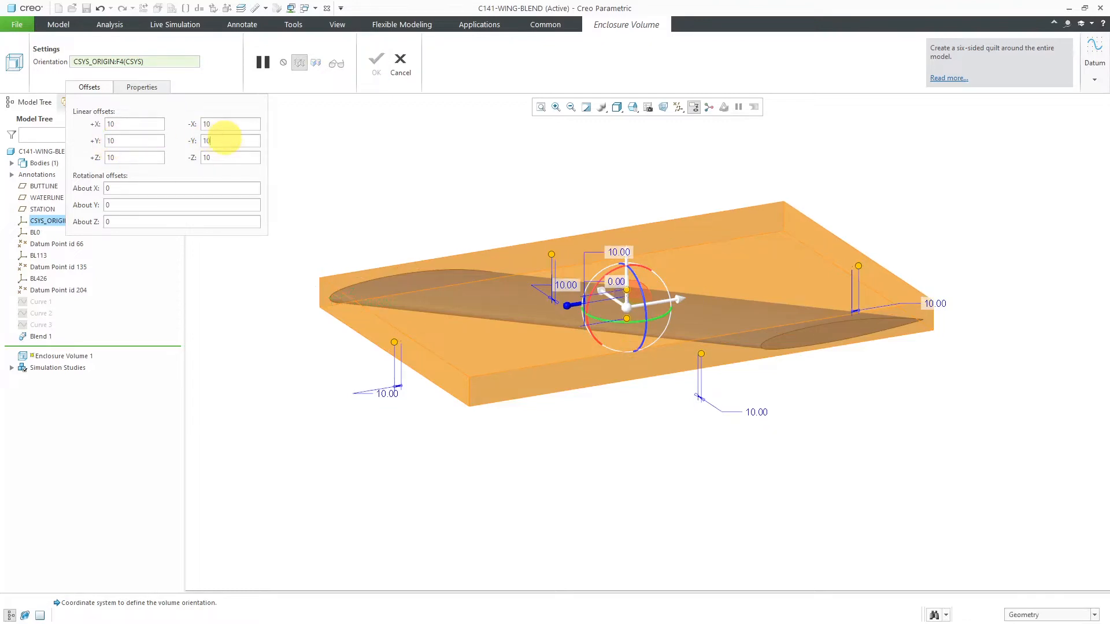
text(10)
key(Return)
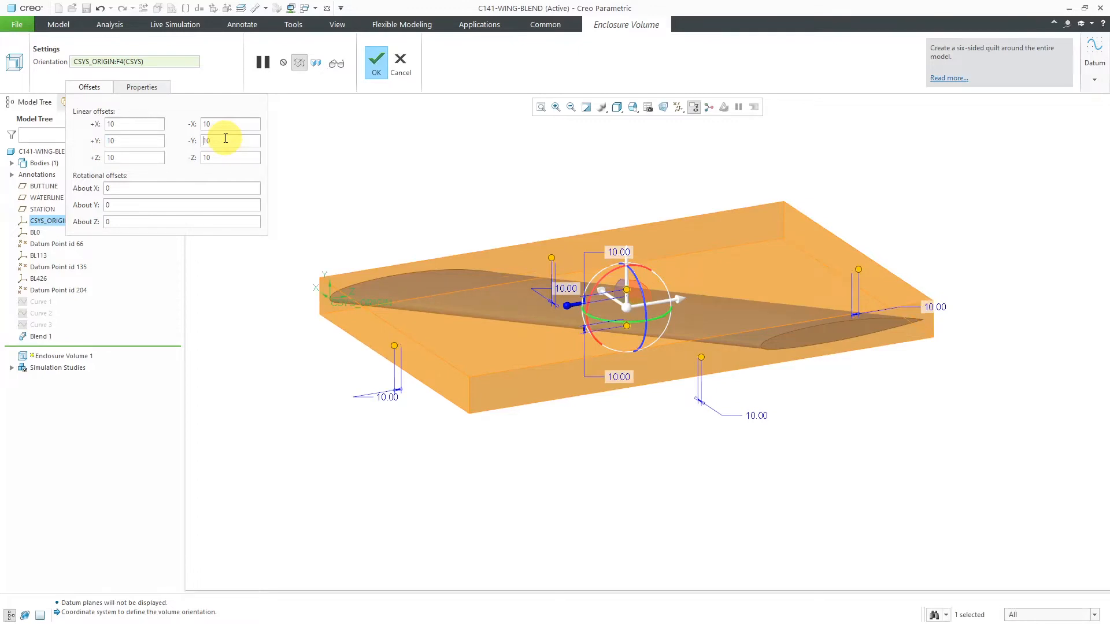
click(377, 67)
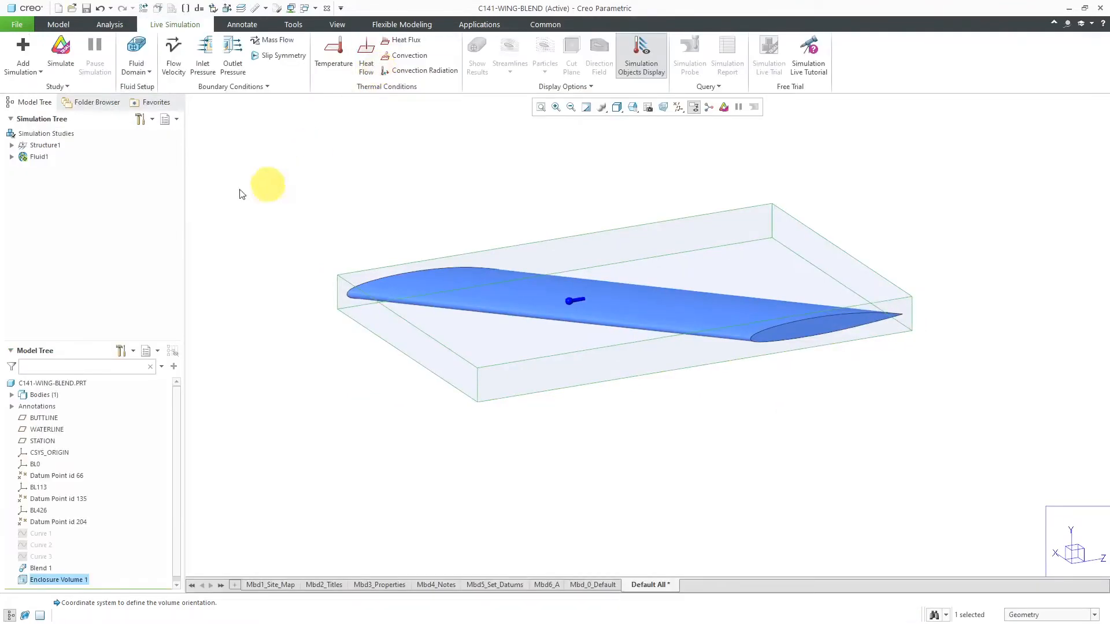
Step: Bring up the materials for Fluid1's fluid domain enclosure
click(11, 157)
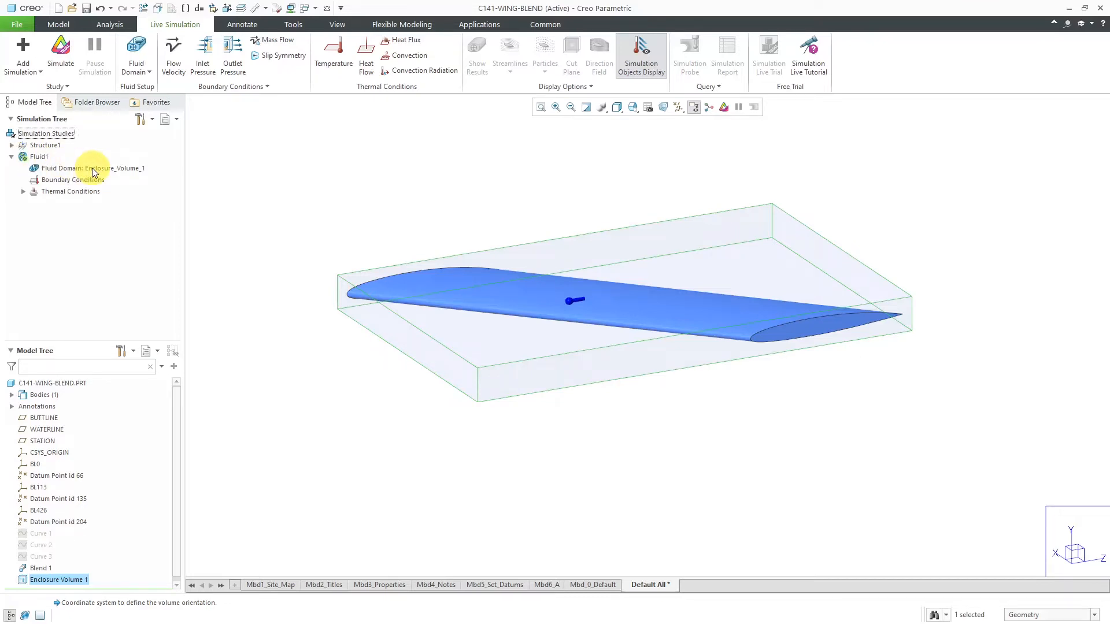
click(92, 167)
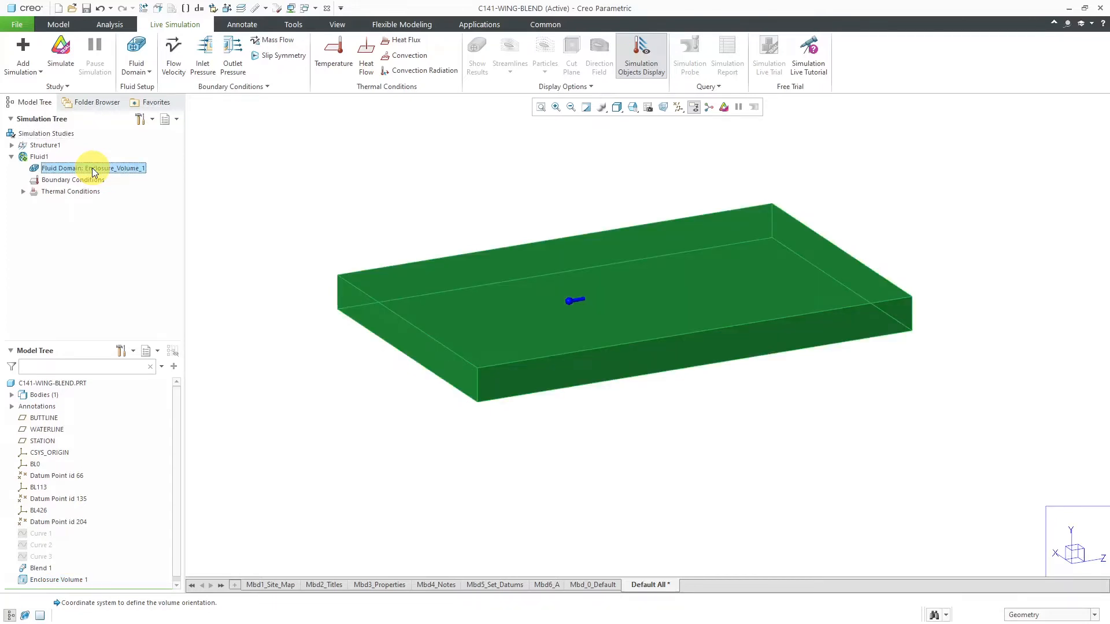
right_click(92, 168)
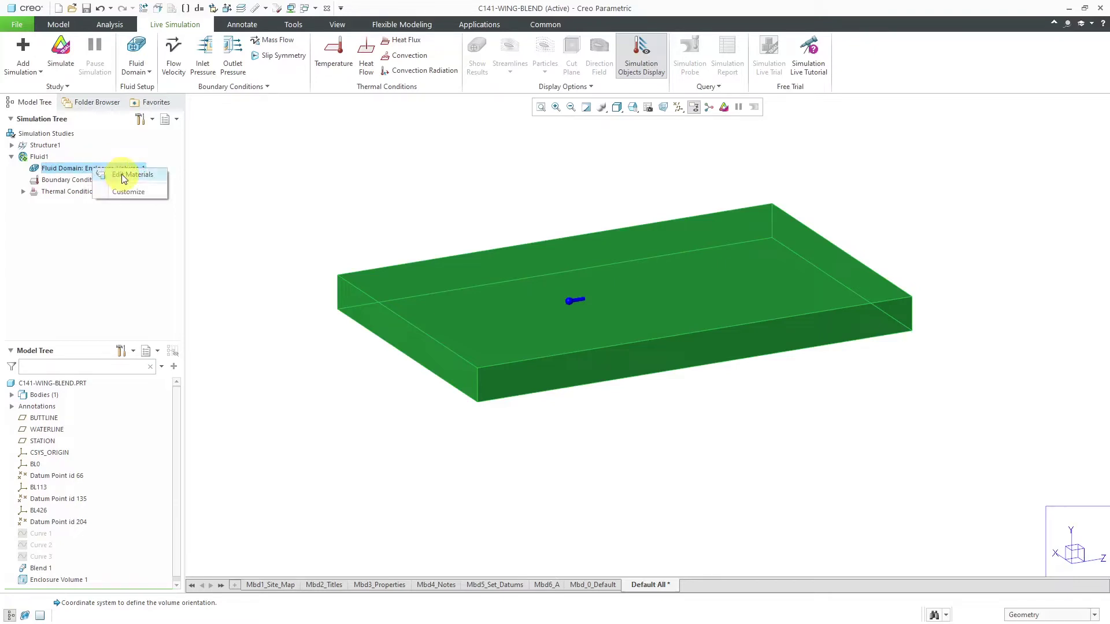
click(150, 176)
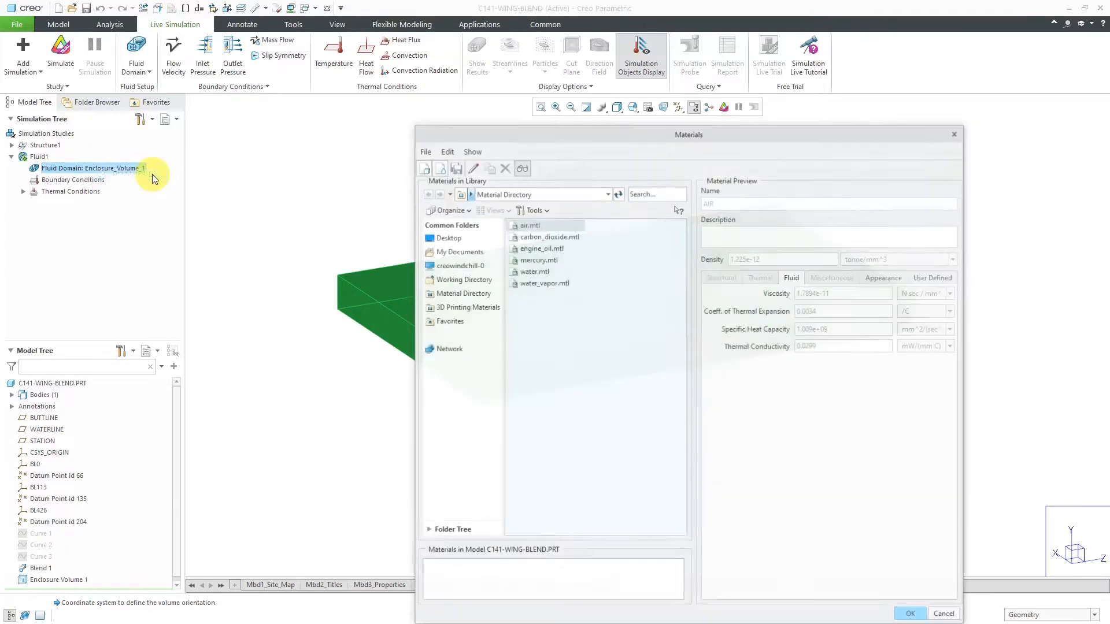
Step: Add air.mtl to the model's materials and confirm it for the fluid domain
drag(523, 137, 392, 76)
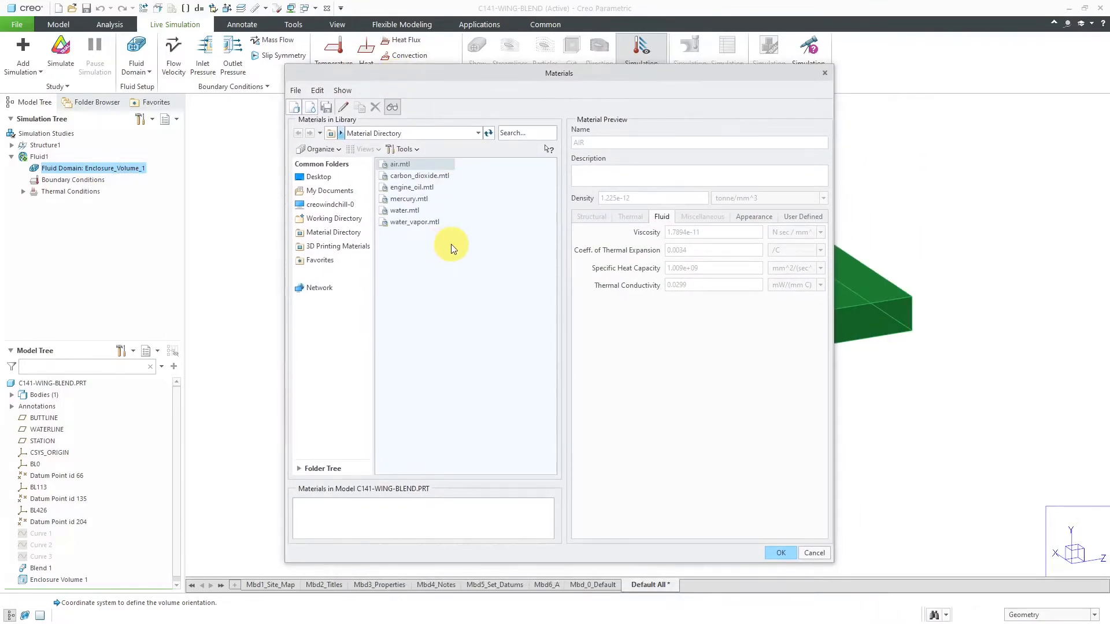
right_click(405, 171)
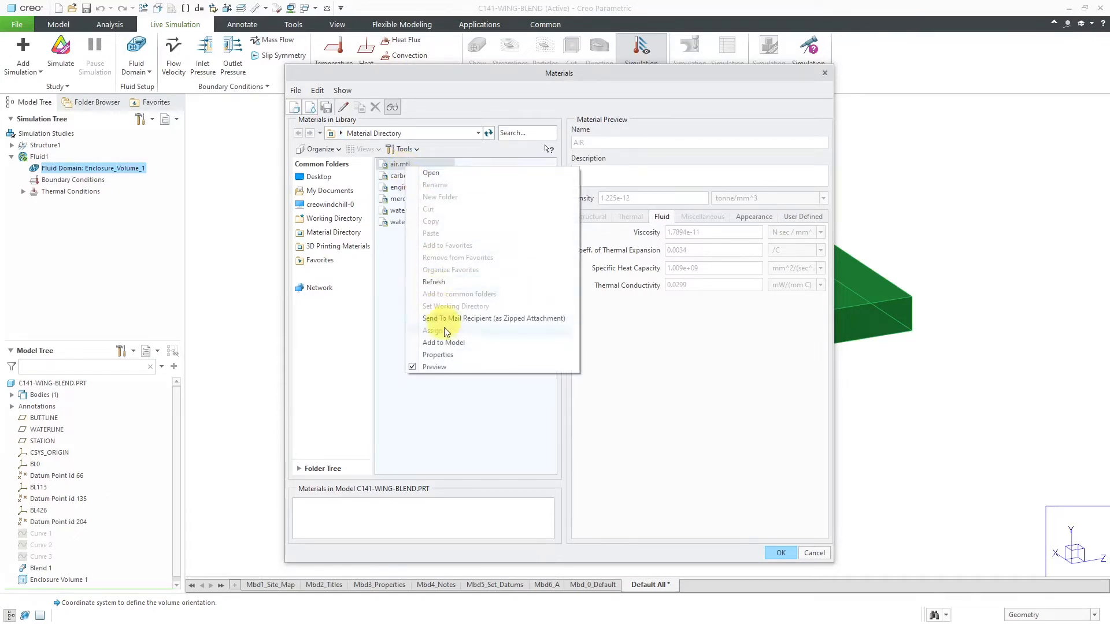
click(448, 343)
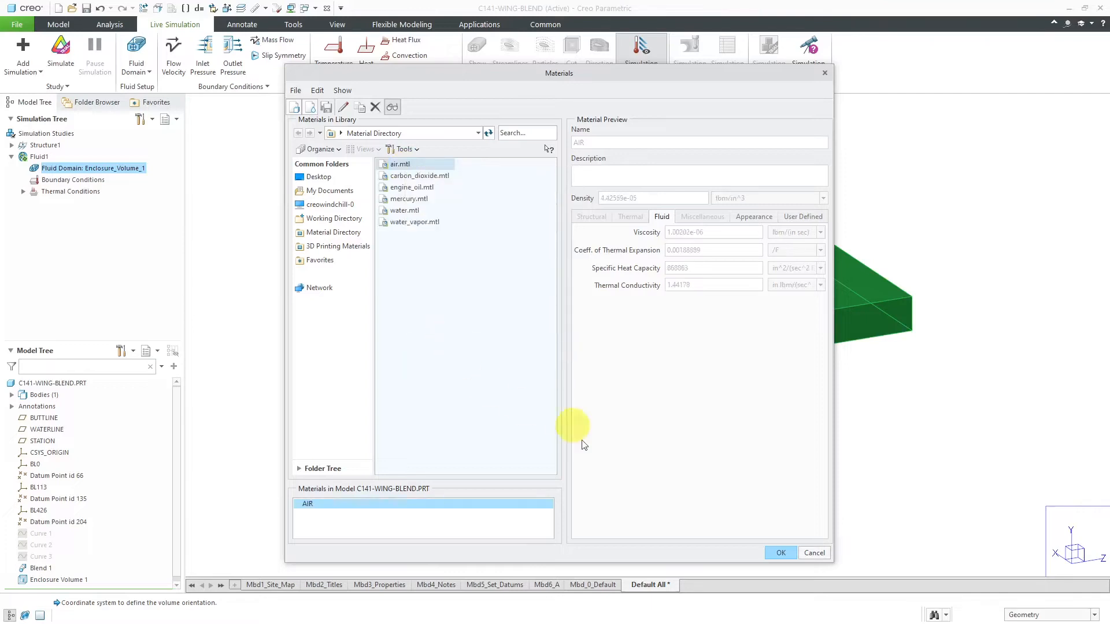
click(777, 553)
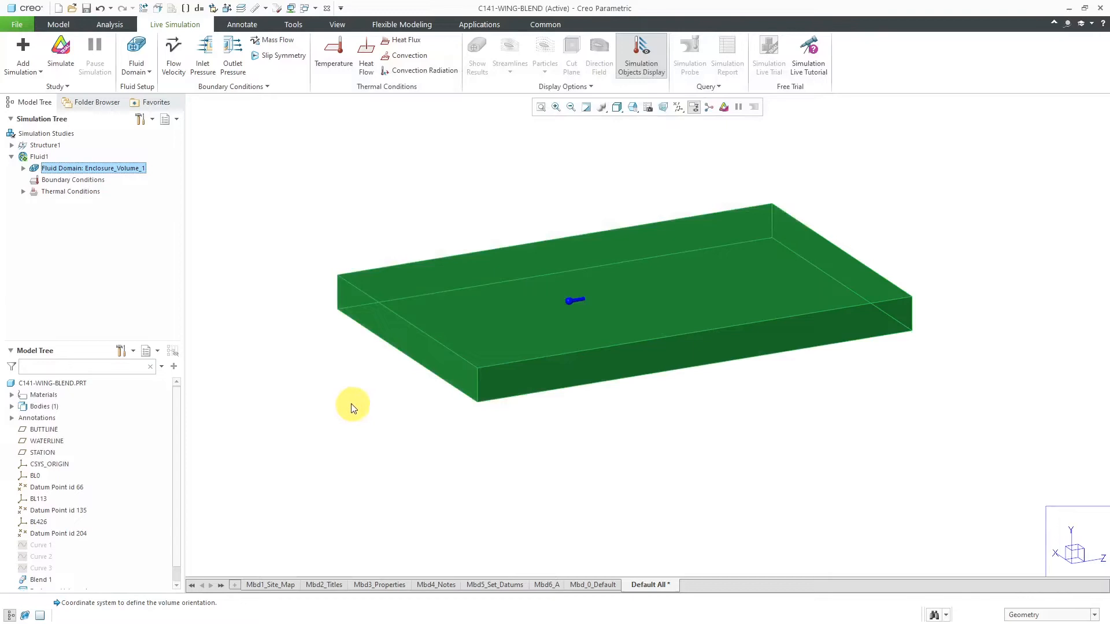
Step: Deselect to see the wing and reveal AIR as the fluid domain's material
click(349, 408)
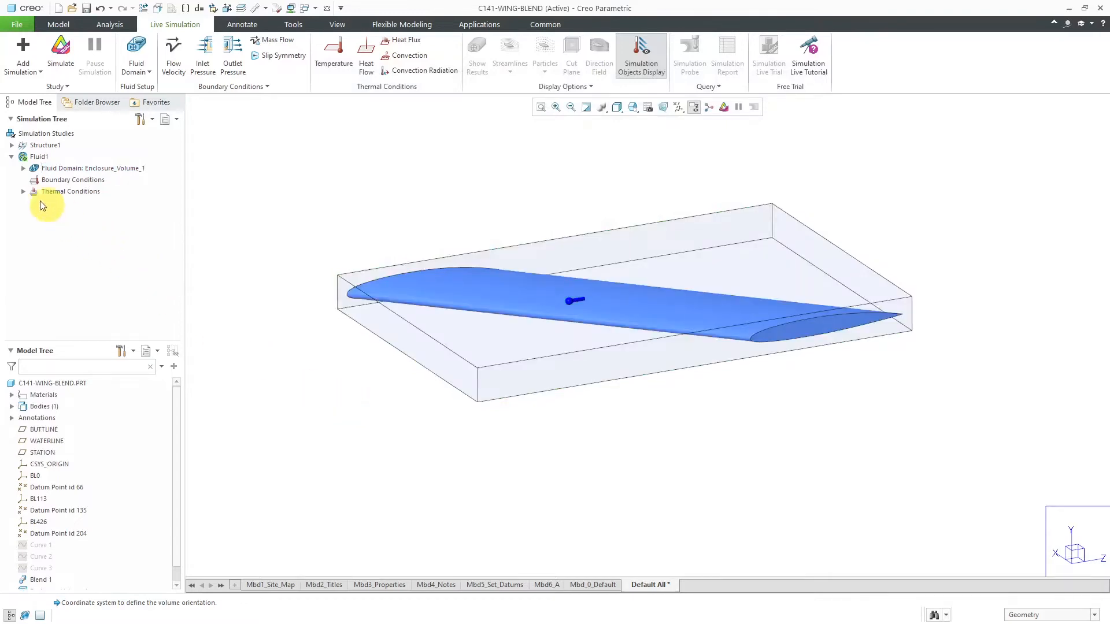
click(24, 169)
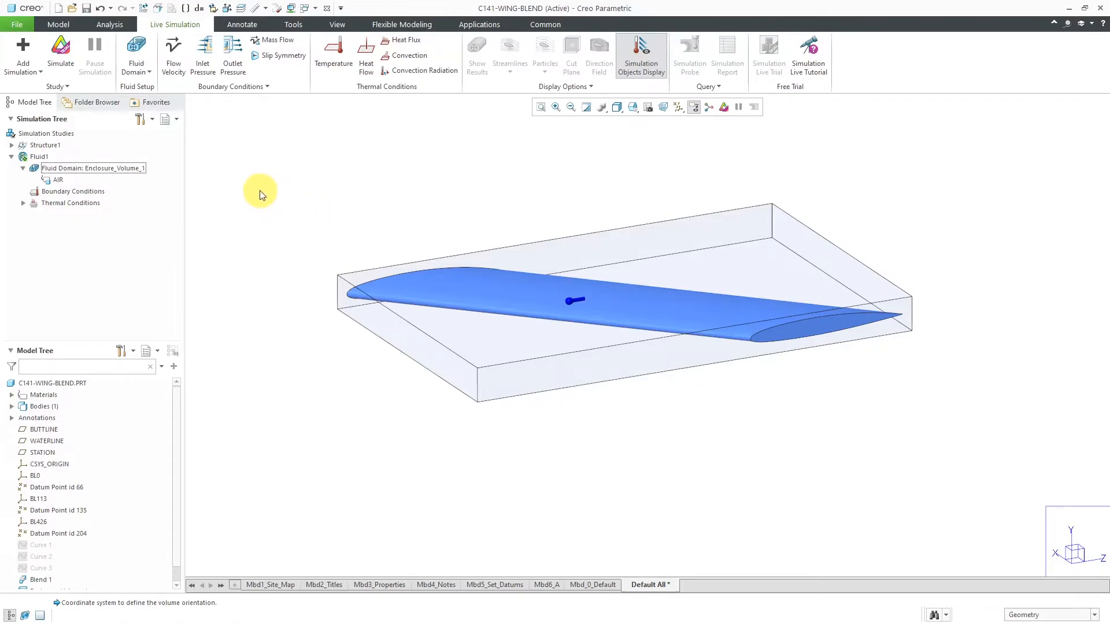
Step: Apply FlowVelocity1 on the enclosure's left face: Z direction 1, 146.667 ft/sec
click(174, 61)
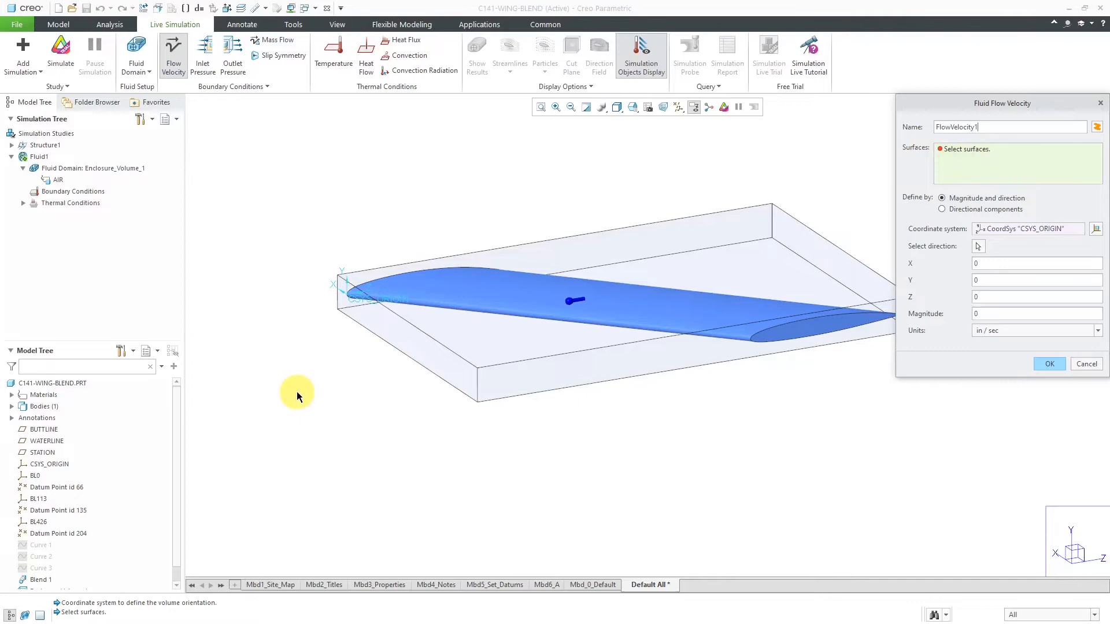
click(415, 346)
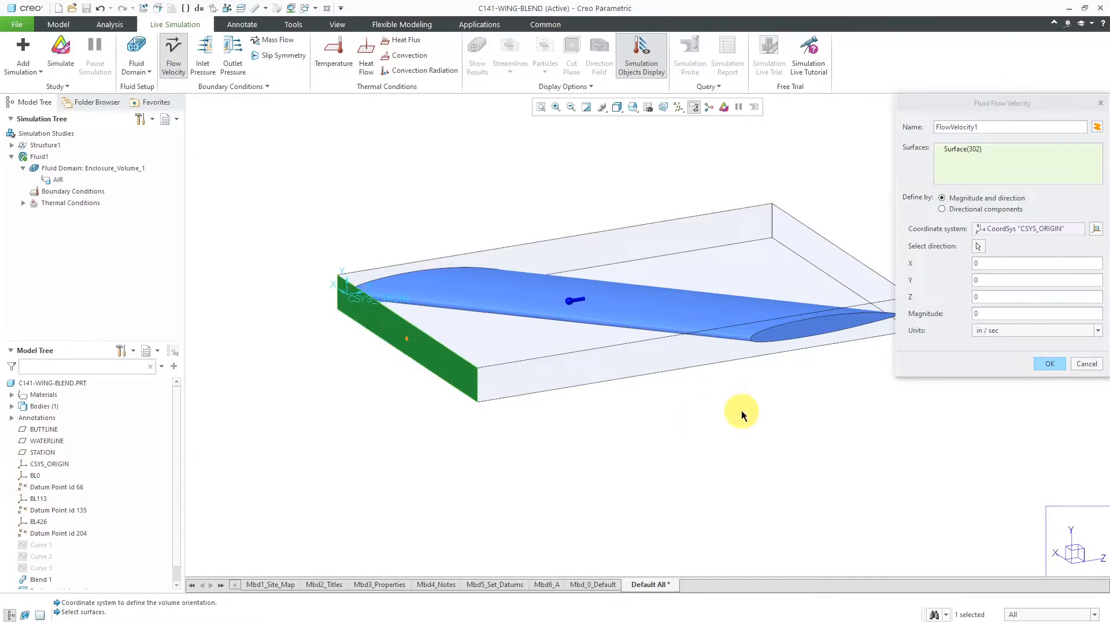
click(984, 297)
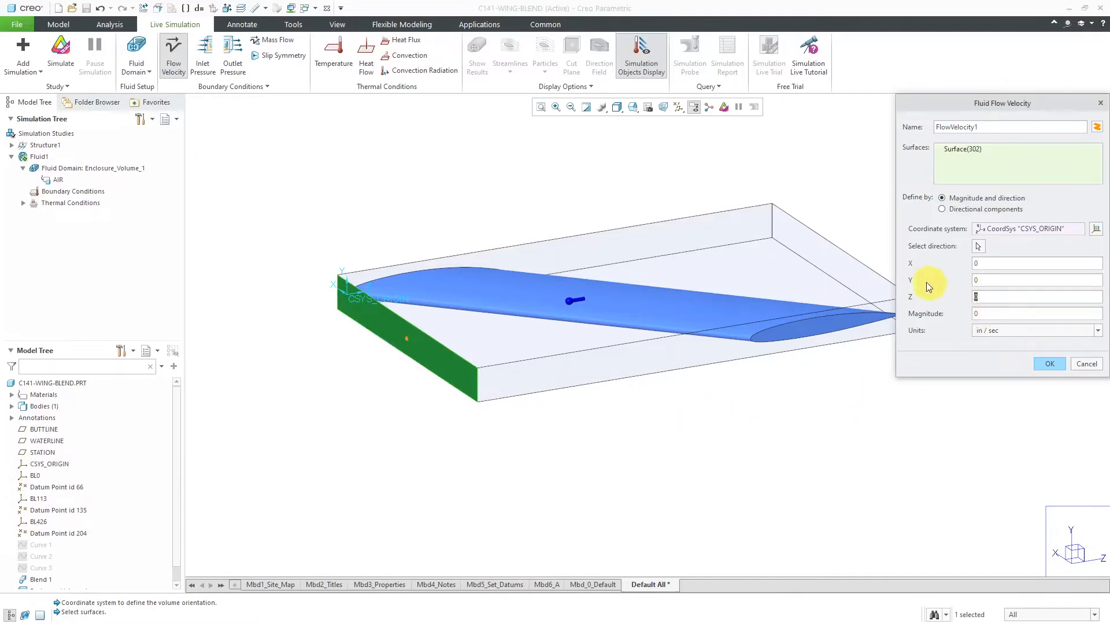
text(1)
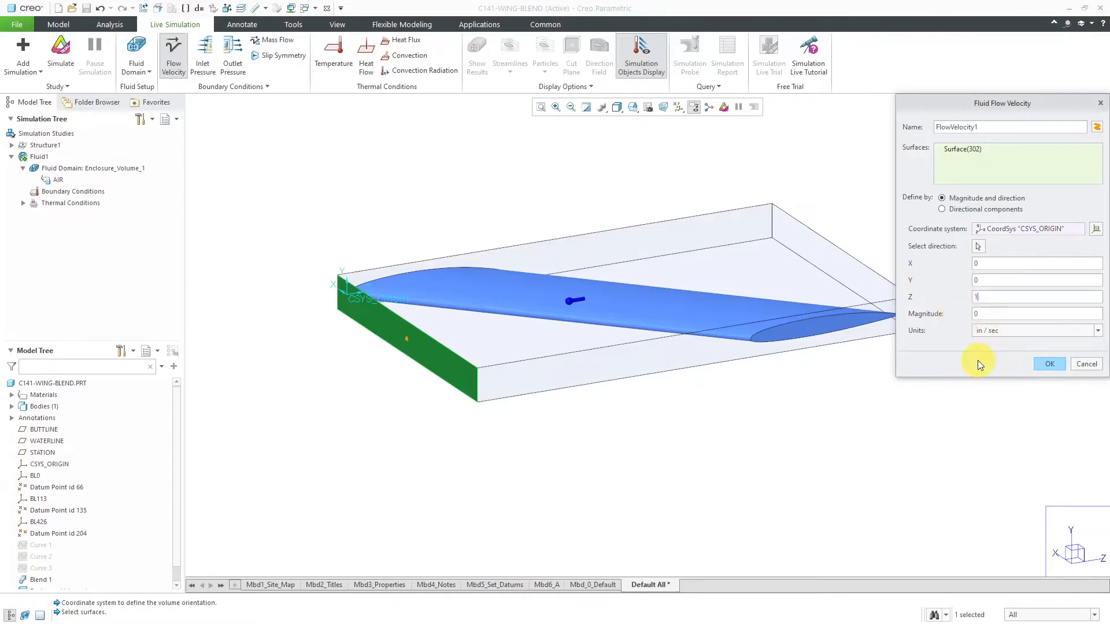
click(1031, 331)
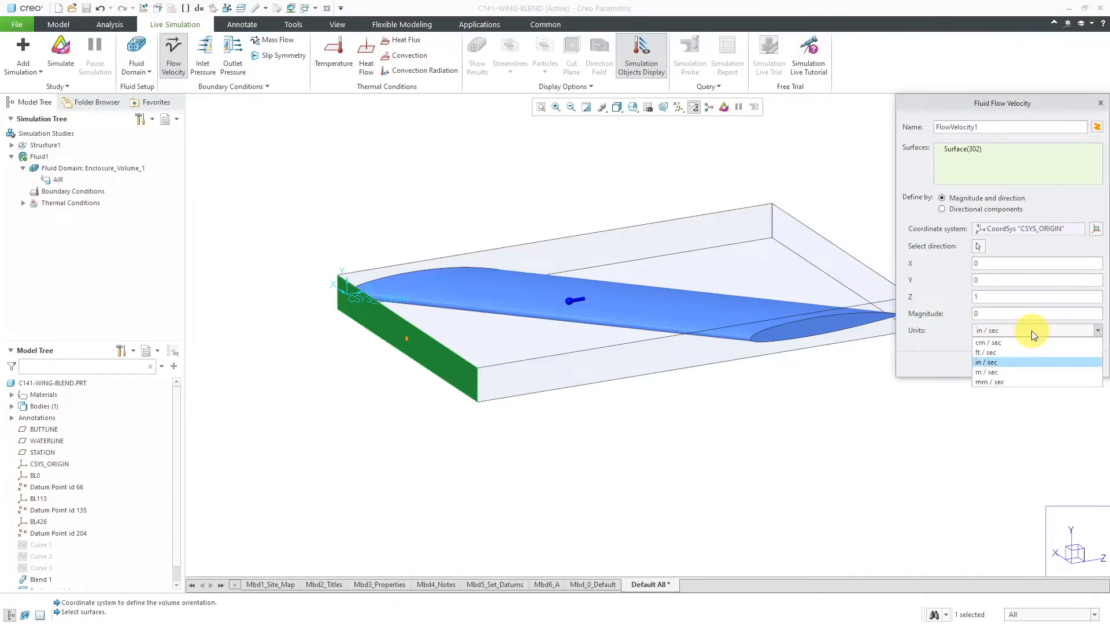
click(1009, 351)
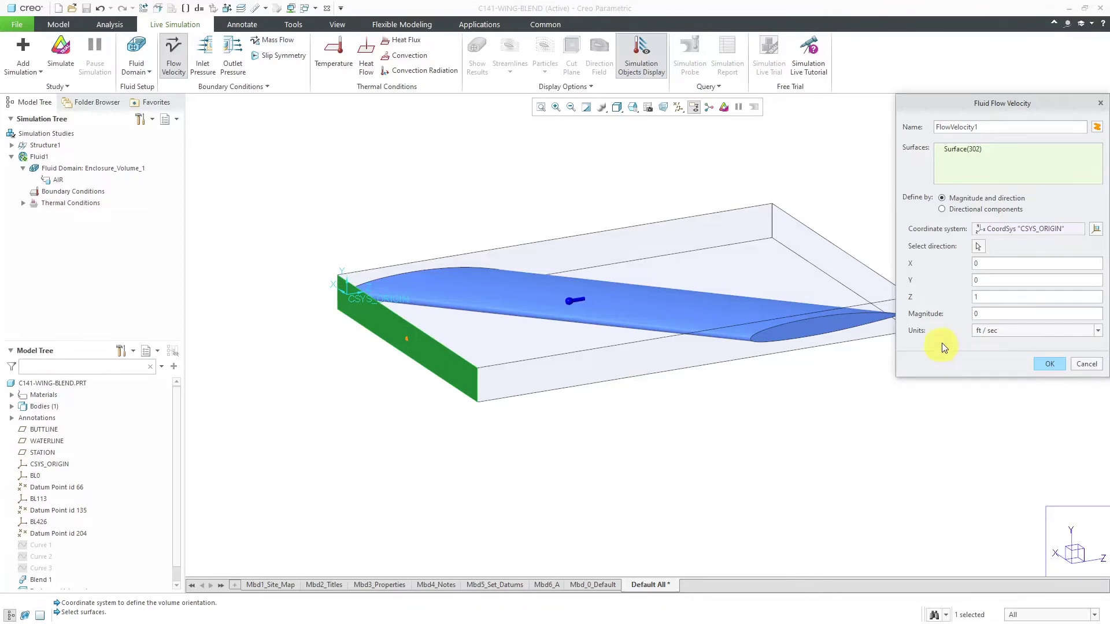
key(Tab)
key(Tab)
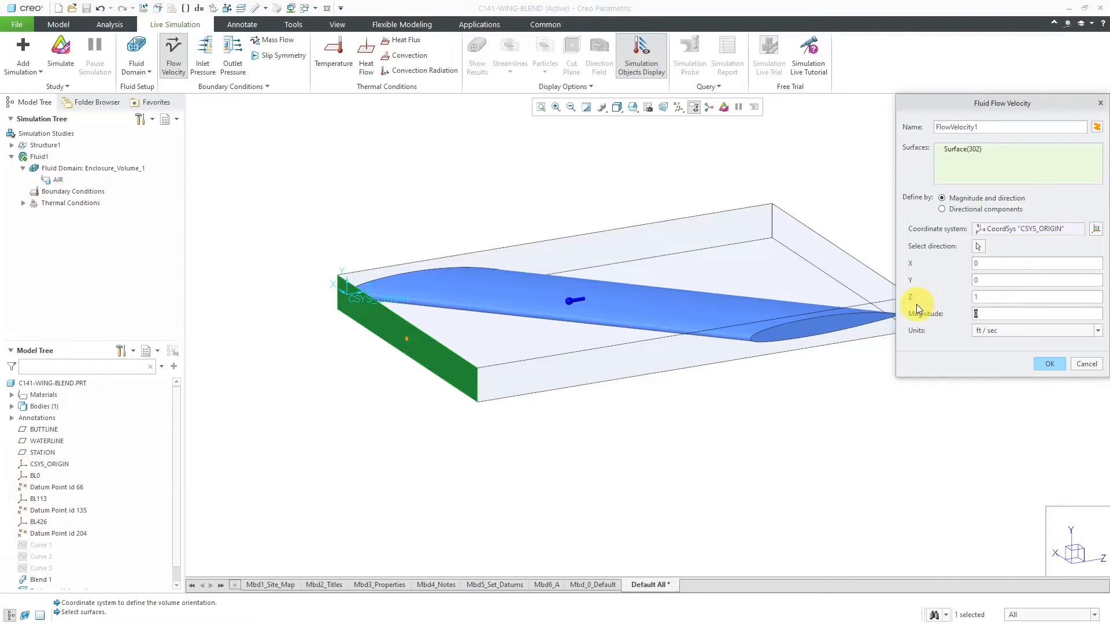
text(146.)
text(667)
click(1046, 366)
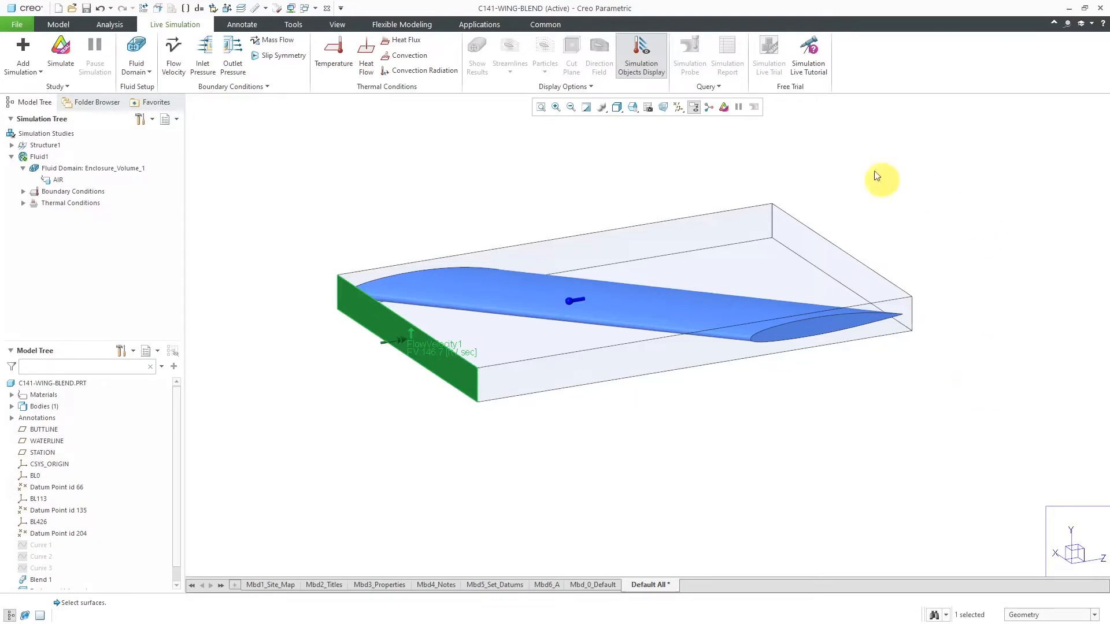
Step: Apply OutletPressure1 of 0 psi on the enclosure's right end face
click(233, 61)
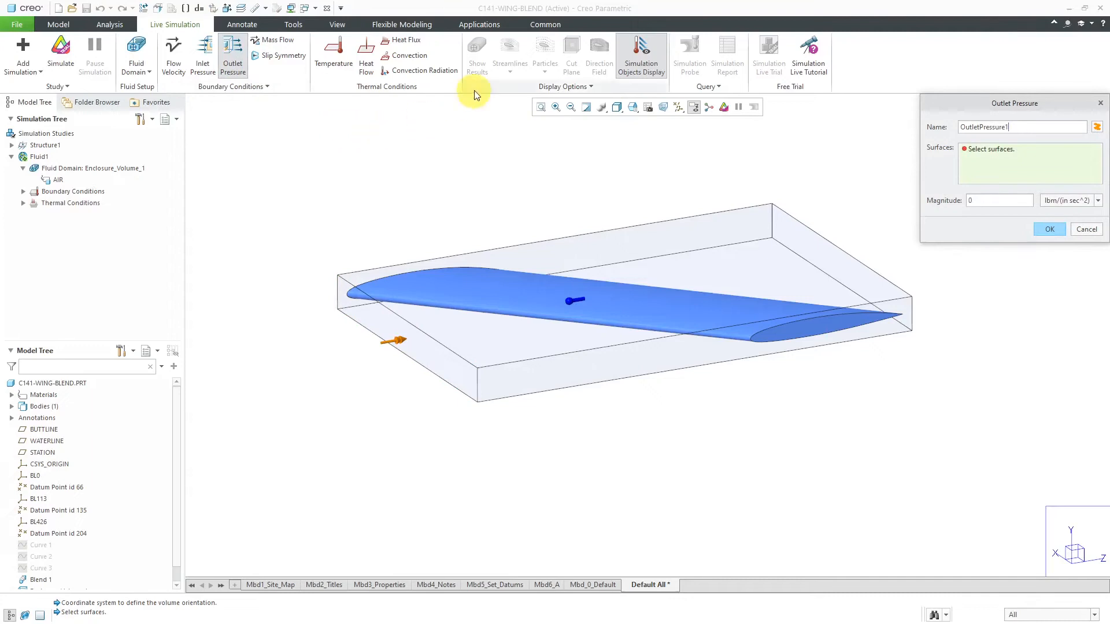
right_click(810, 250)
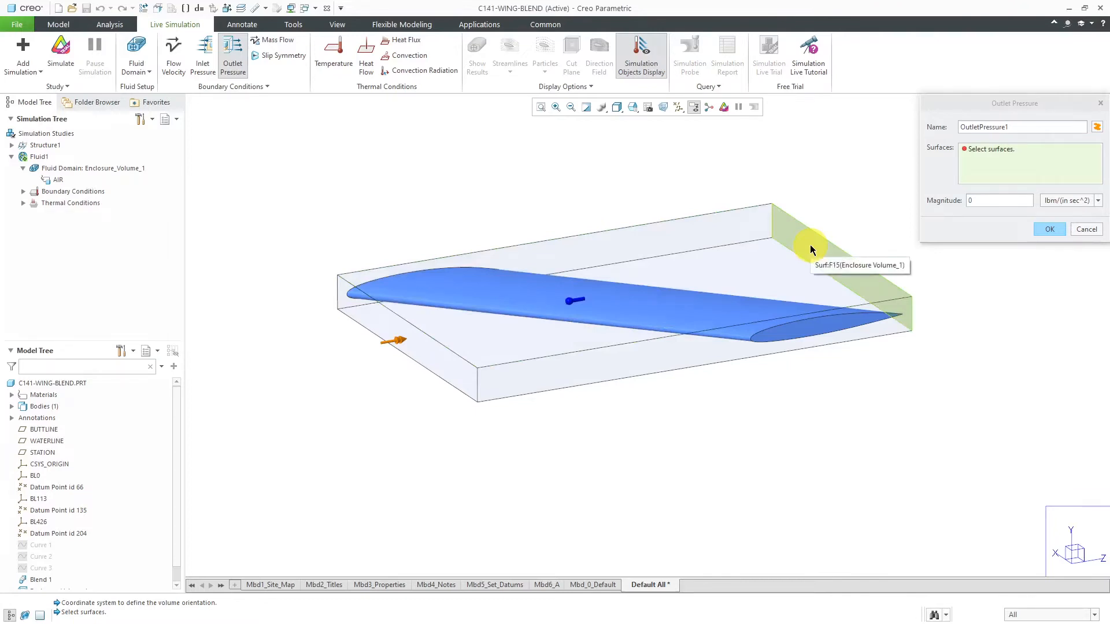
click(810, 251)
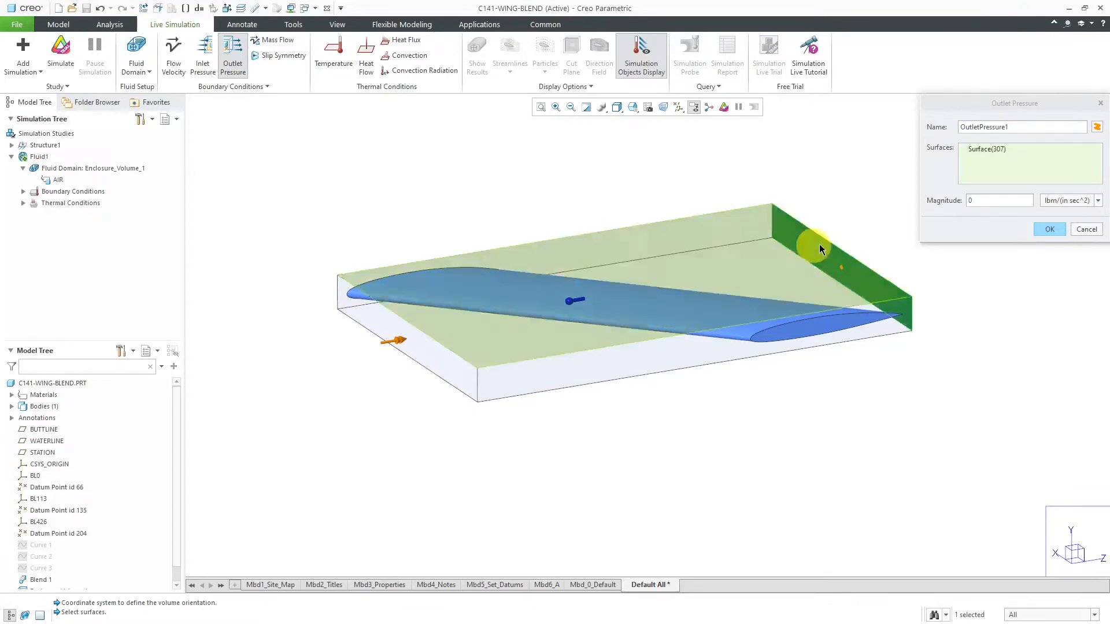
click(1067, 201)
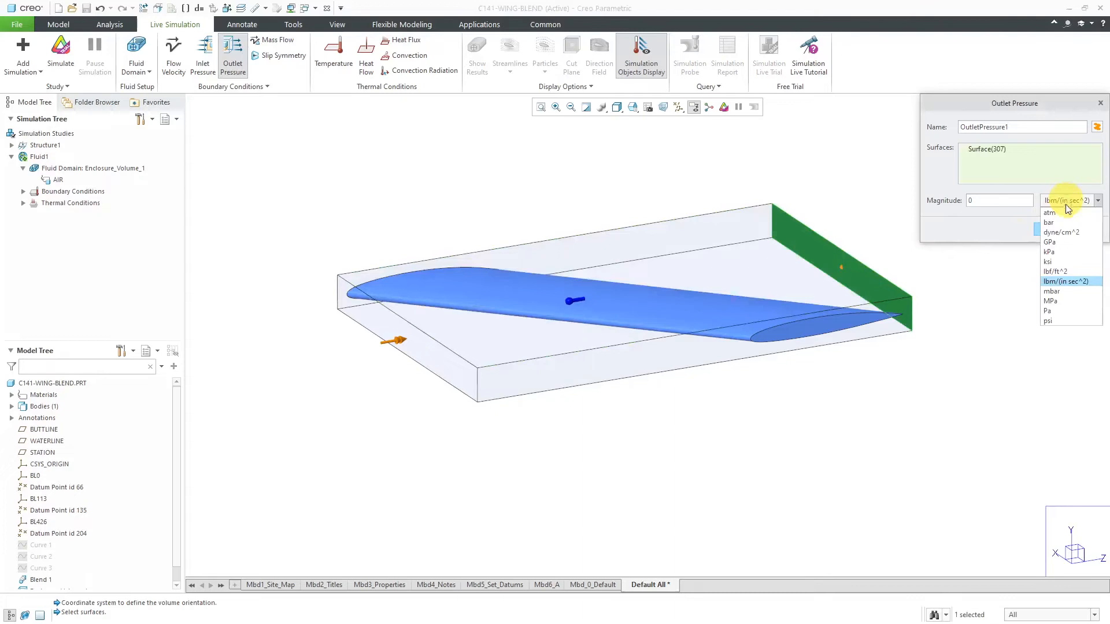
click(1079, 321)
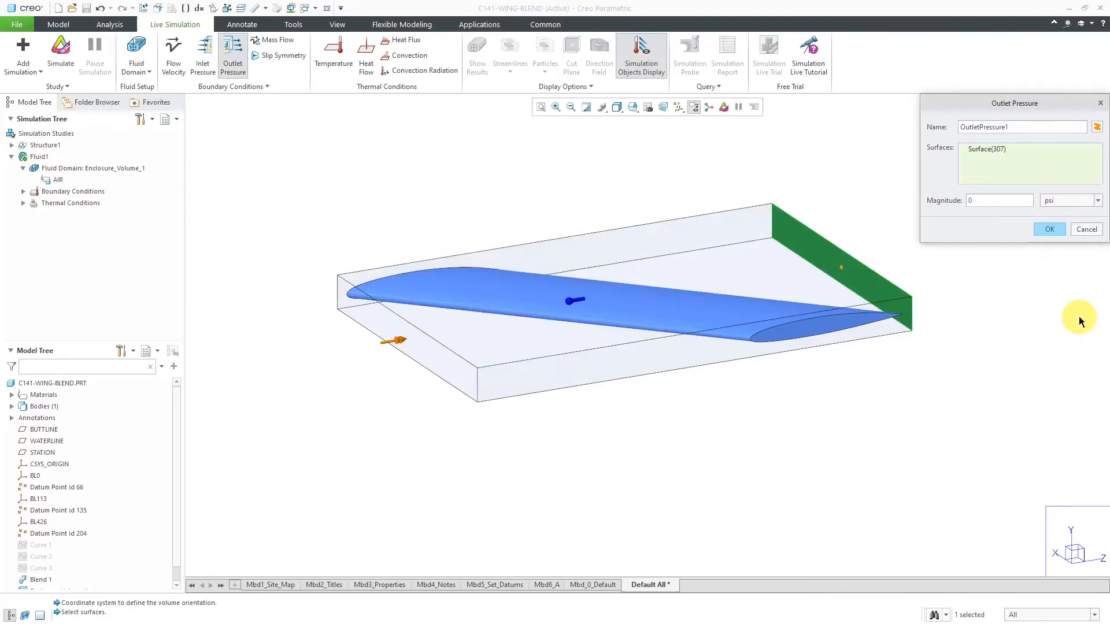
click(1049, 230)
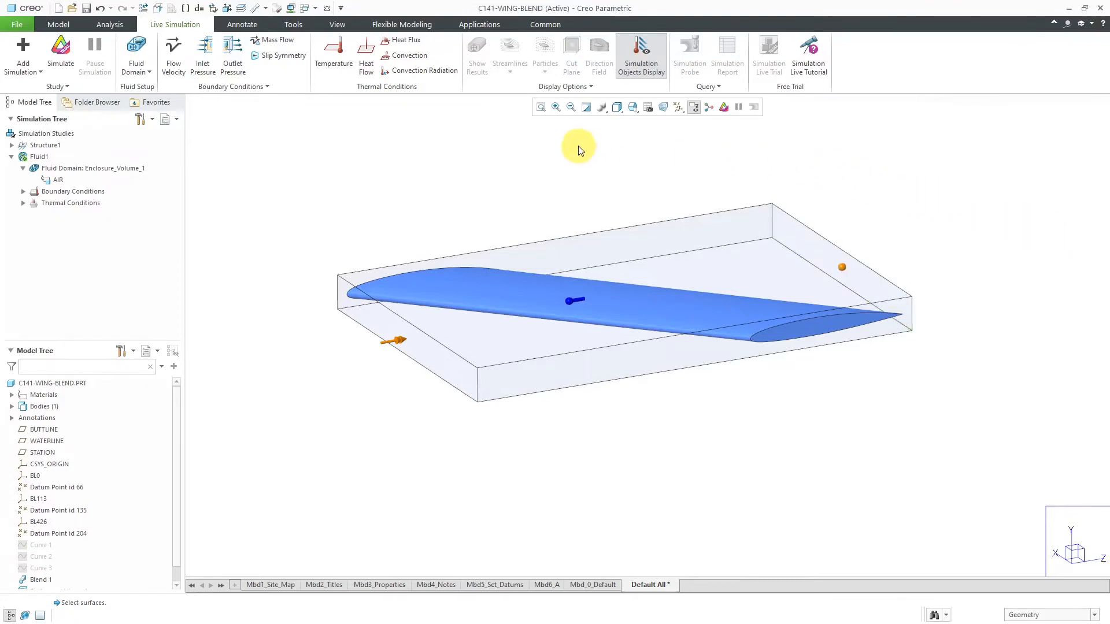
click(24, 192)
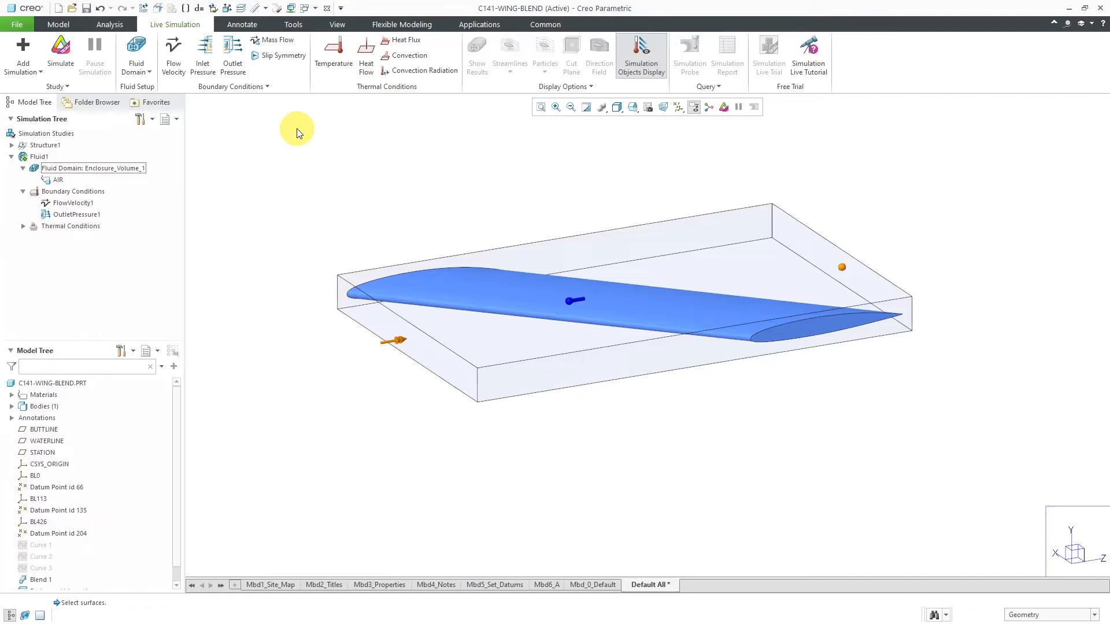
Step: Apply SlipSymmetry1 to the enclosure's back, bottom, end and remaining side faces
click(279, 54)
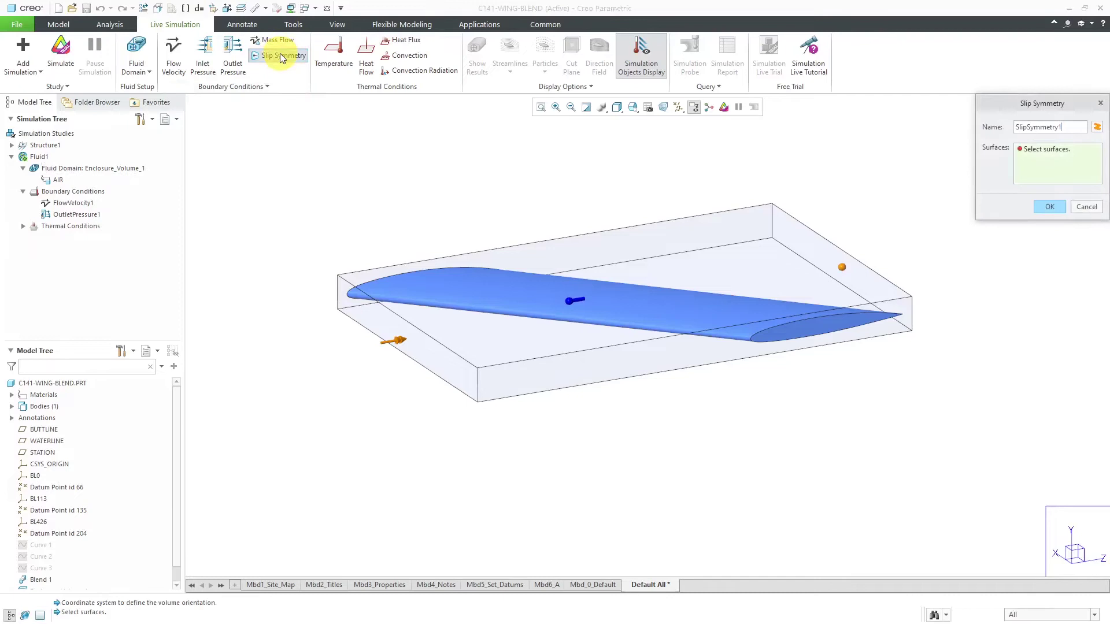
right_click(560, 254)
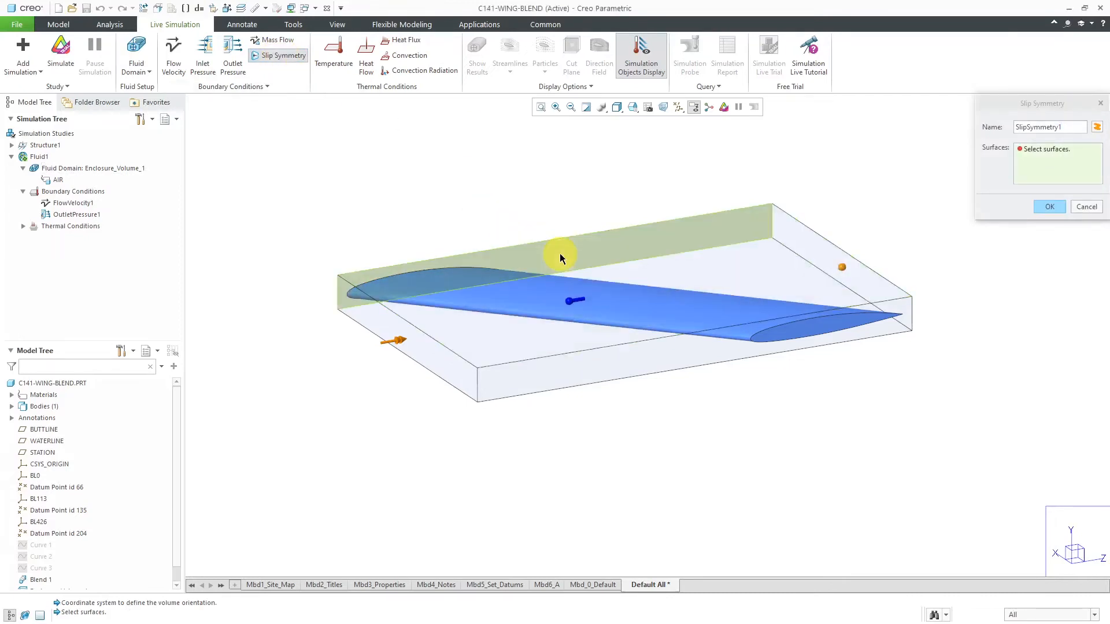
click(560, 258)
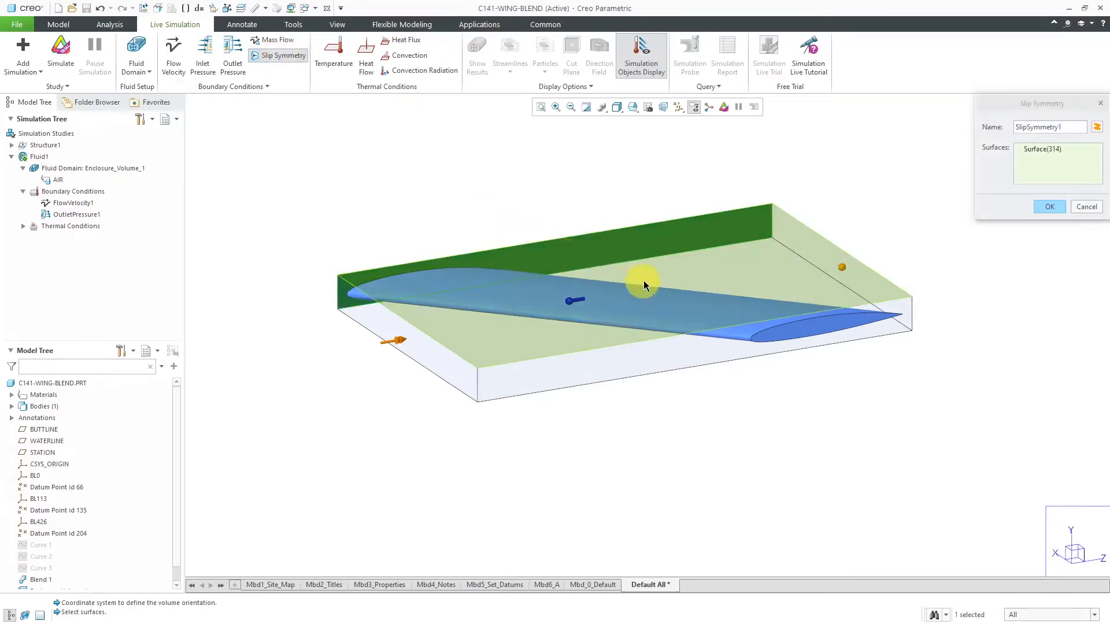
ctrl+click(691, 278)
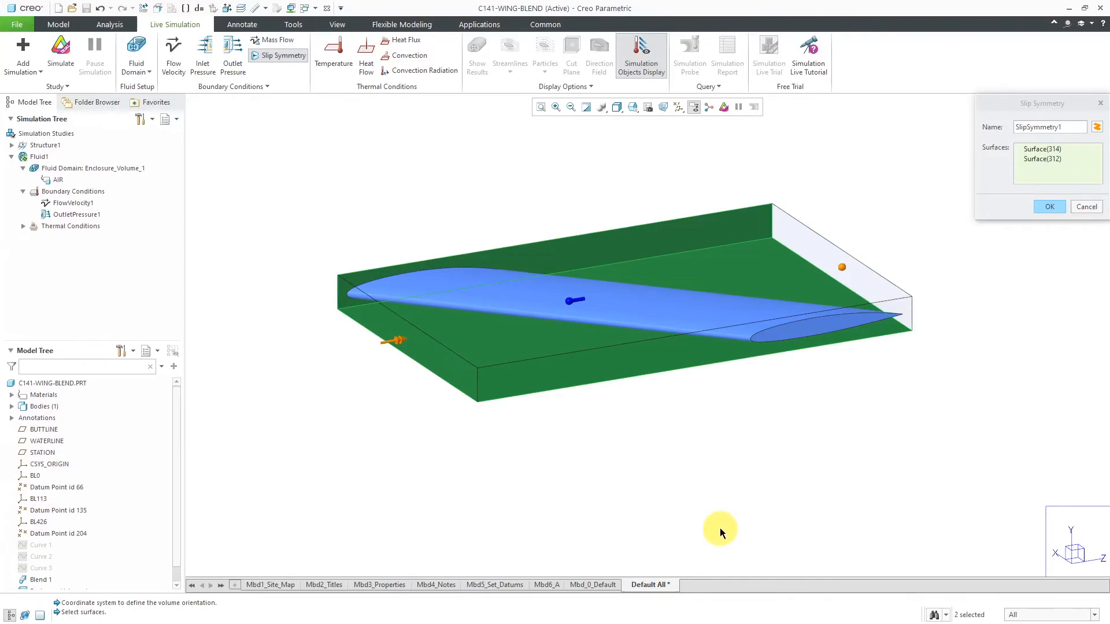
ctrl+click(908, 306)
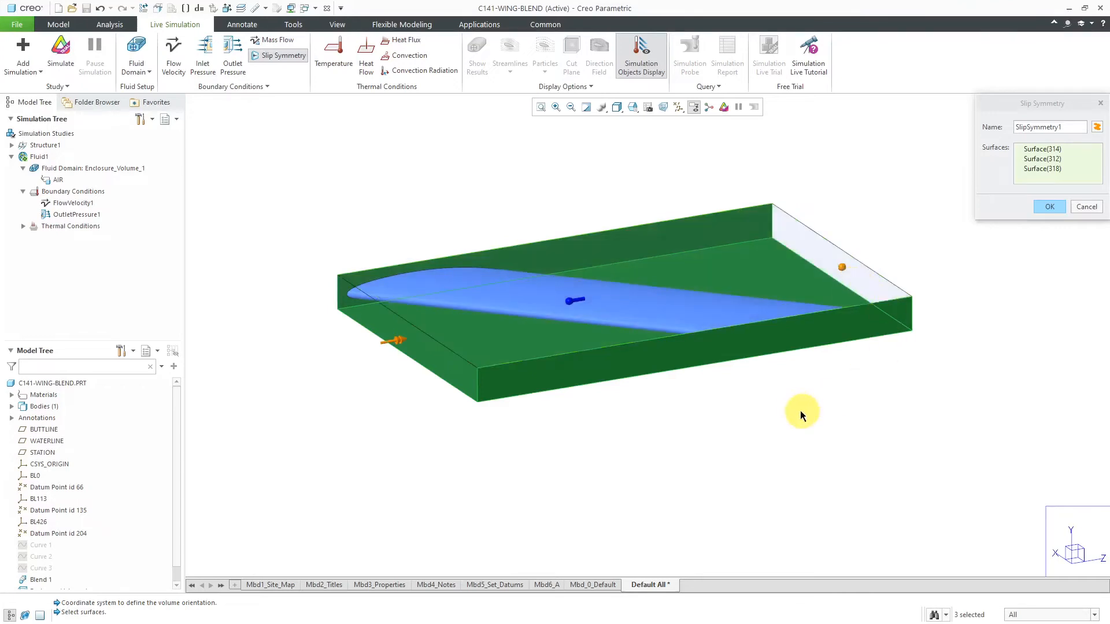
mouse_move(800, 416)
middle_down()
mouse_move(795, 366)
mouse_move(676, 372)
mouse_move(865, 365)
mouse_move(819, 367)
mouse_move(805, 384)
middle_up()
click(1057, 210)
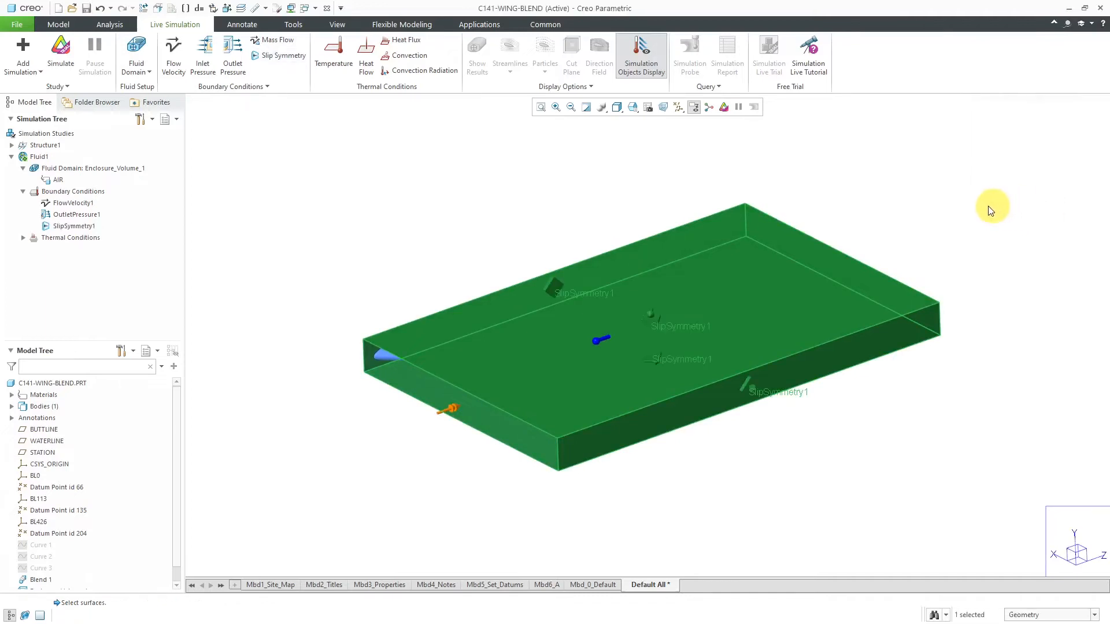
Step: Clear the enclosure selection and orbit to see the wing inside the domain
click(691, 178)
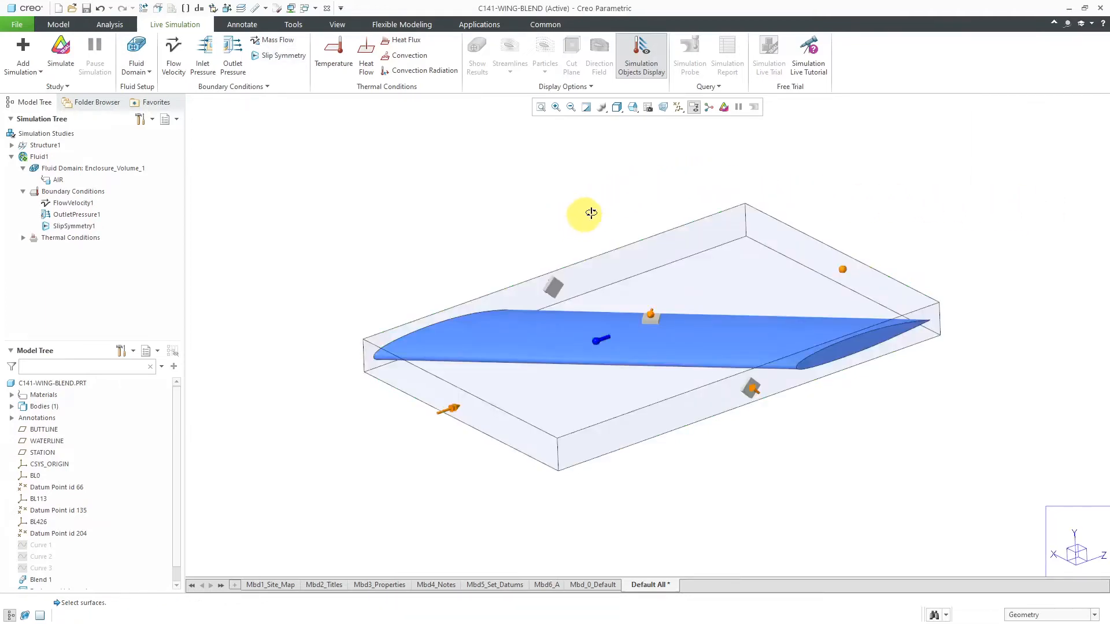
mouse_move(591, 212)
middle_down()
mouse_move(603, 205)
mouse_move(565, 203)
mouse_move(563, 225)
middle_up()
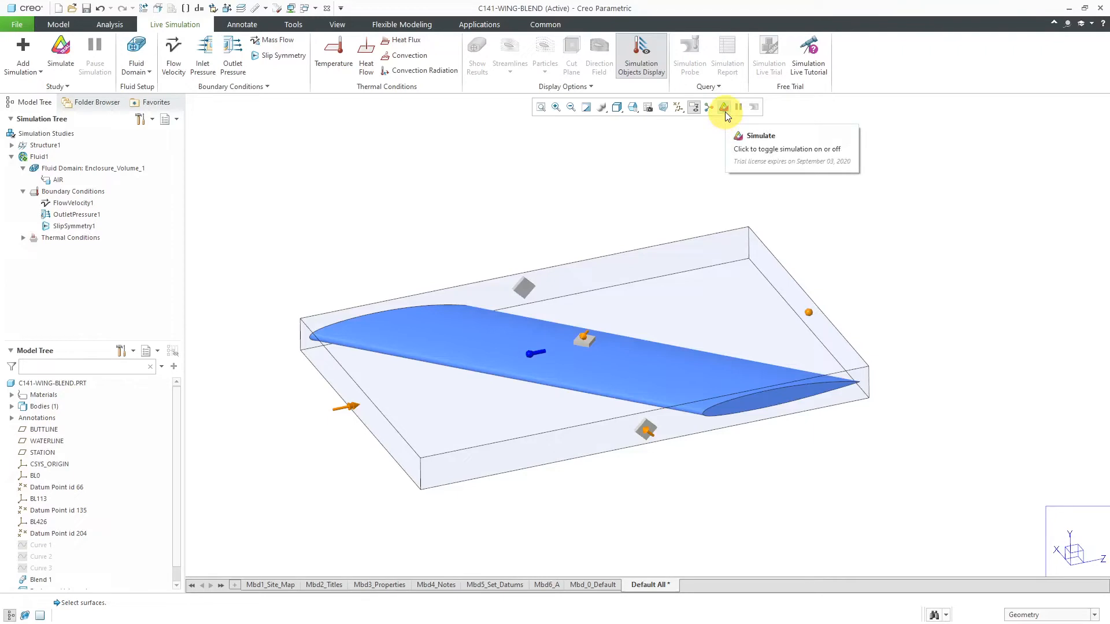
click(63, 88)
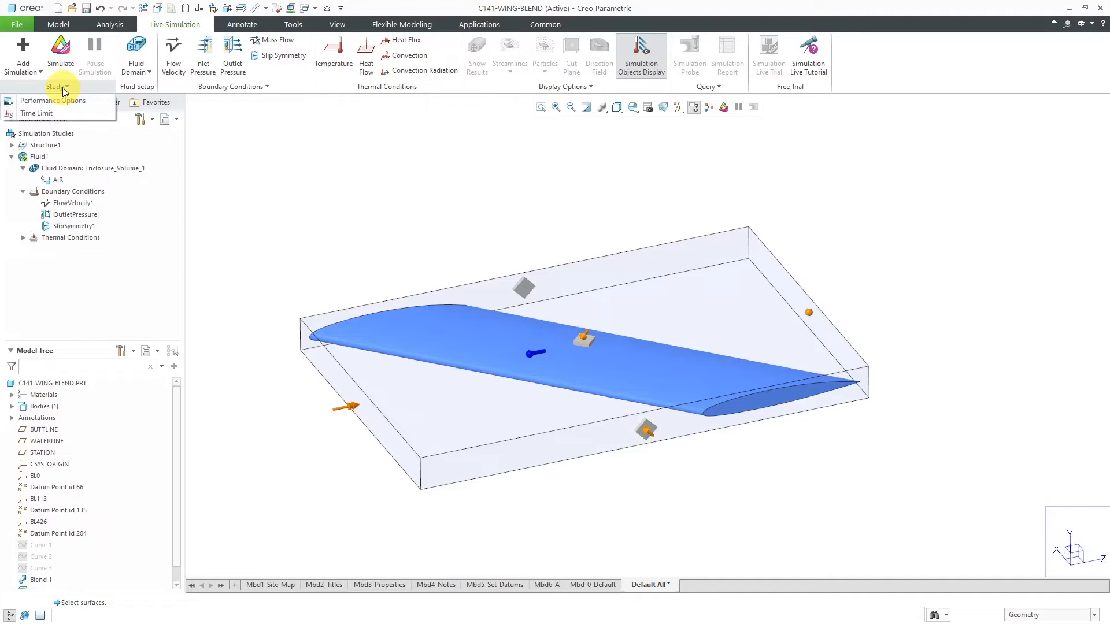
click(152, 137)
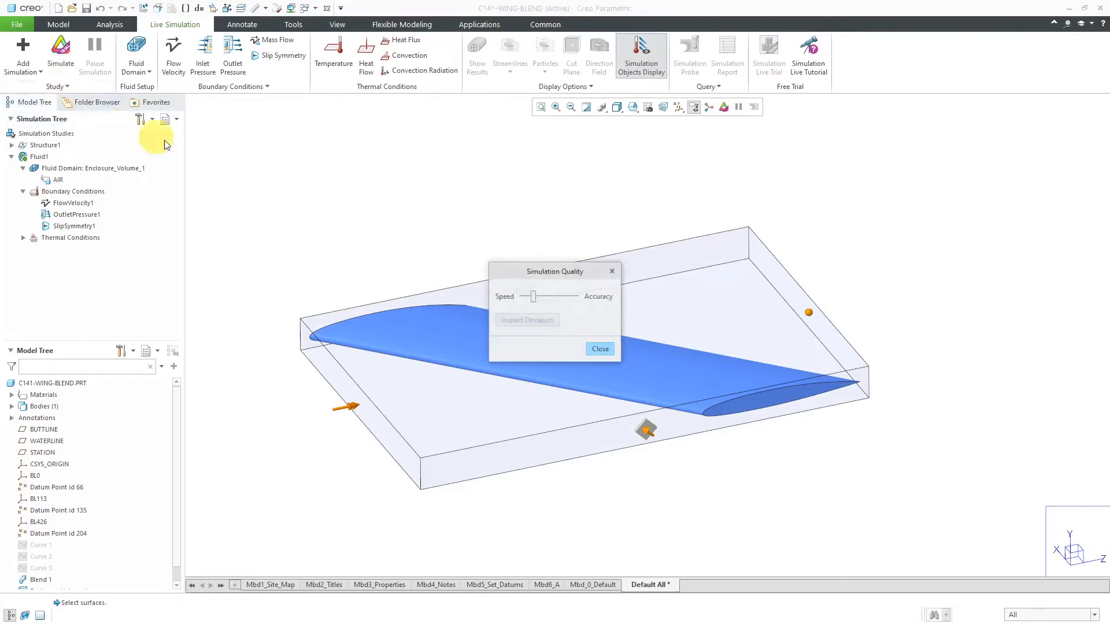
mouse_move(546, 270)
mouse_down()
mouse_move(481, 173)
mouse_move(452, 153)
mouse_up()
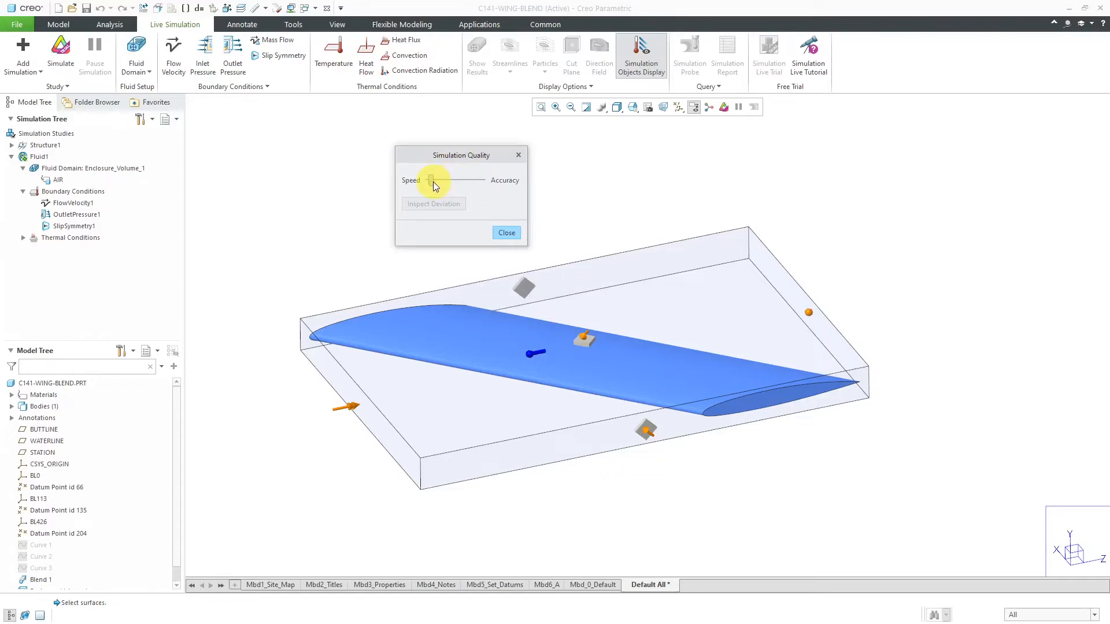
click(506, 236)
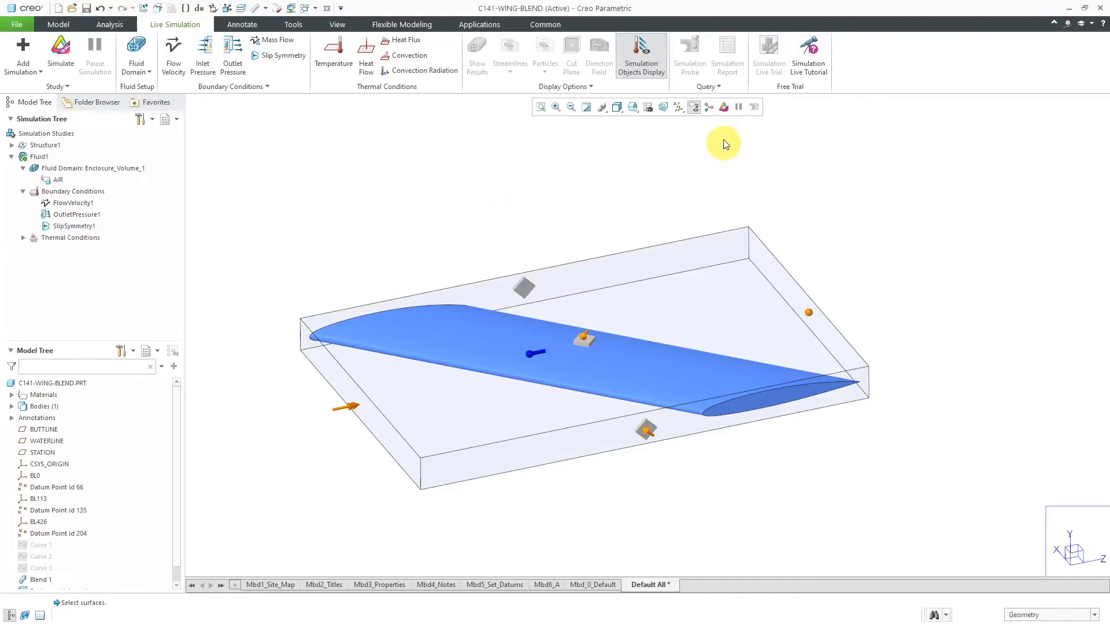
Step: Start the live fluid simulation and orbit to inspect the velocity cut plane
click(725, 108)
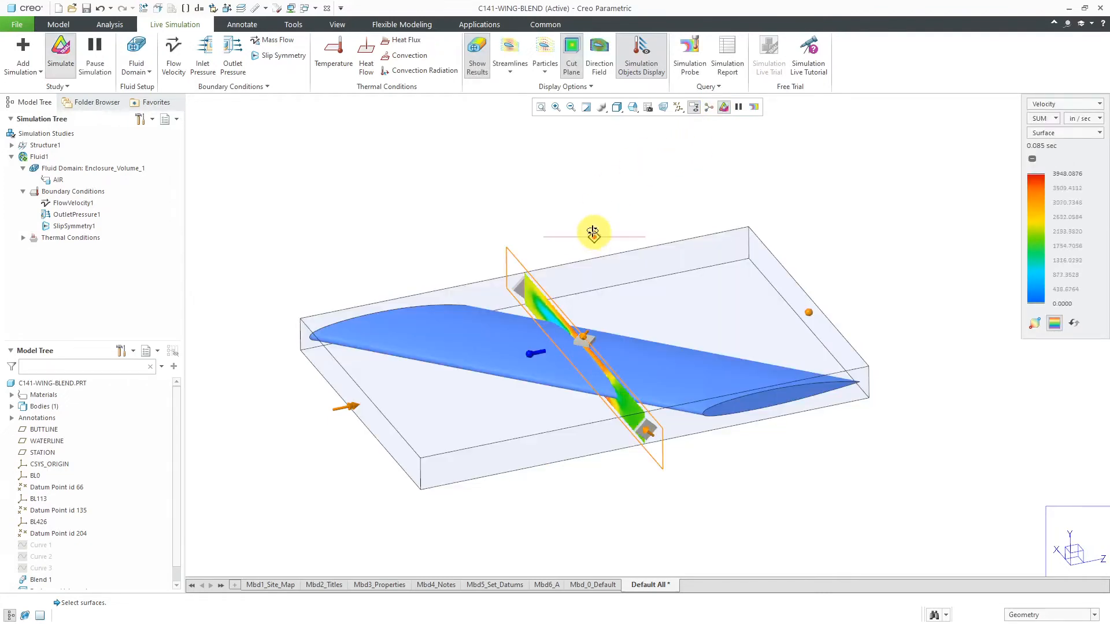
mouse_move(592, 229)
middle_down()
mouse_move(607, 224)
mouse_move(582, 227)
mouse_move(603, 208)
mouse_move(610, 231)
middle_up()
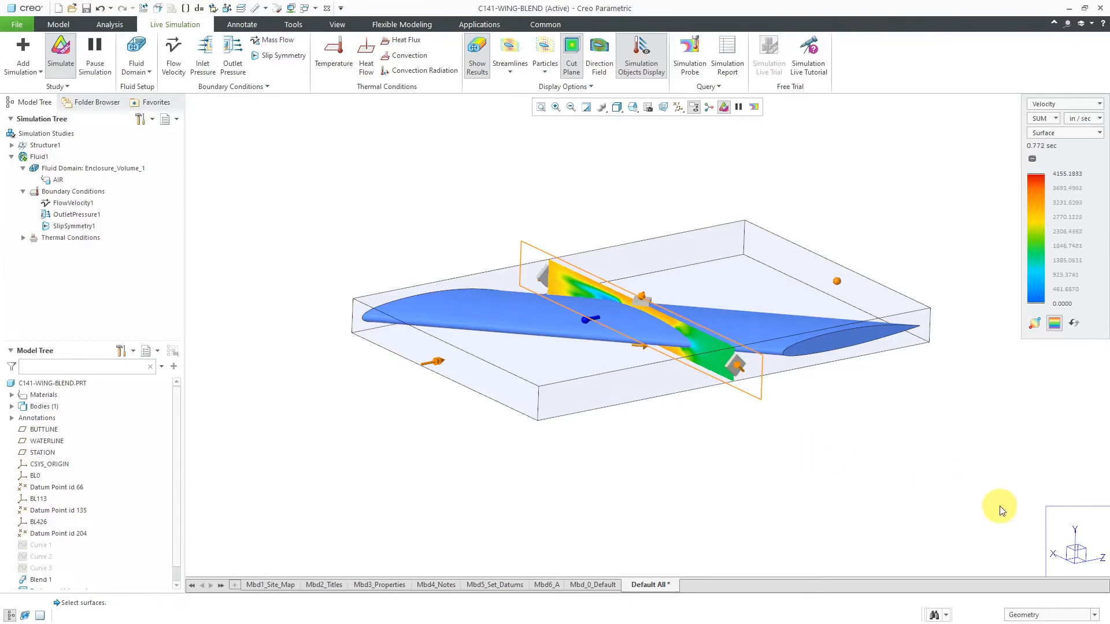
Step: Set the selection filter to Fluid Objects and dismiss the info message
click(1071, 616)
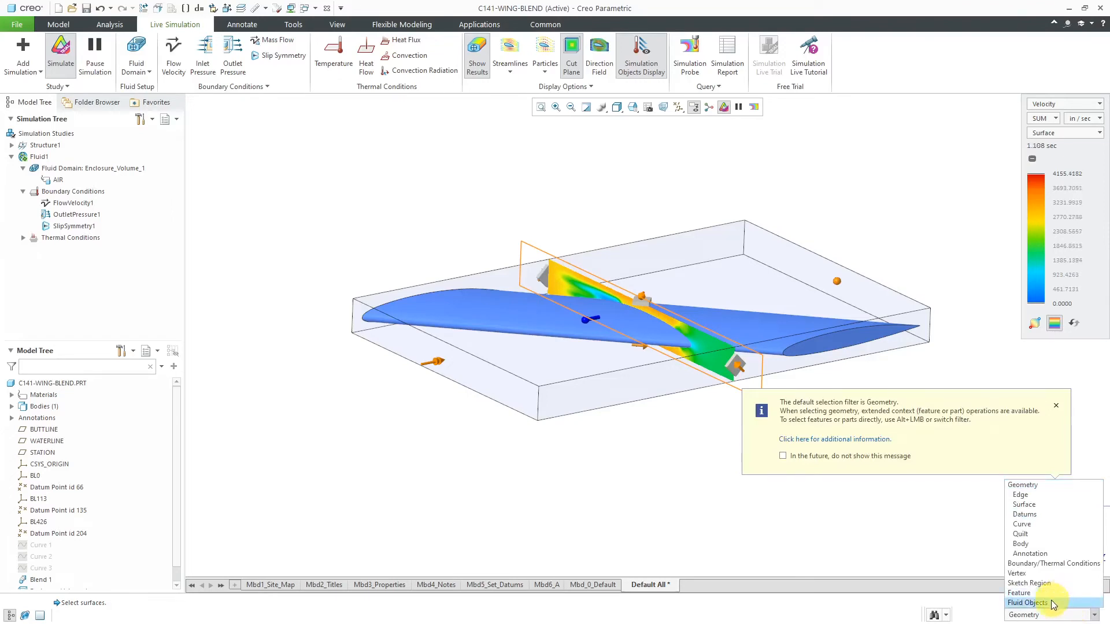
click(1052, 603)
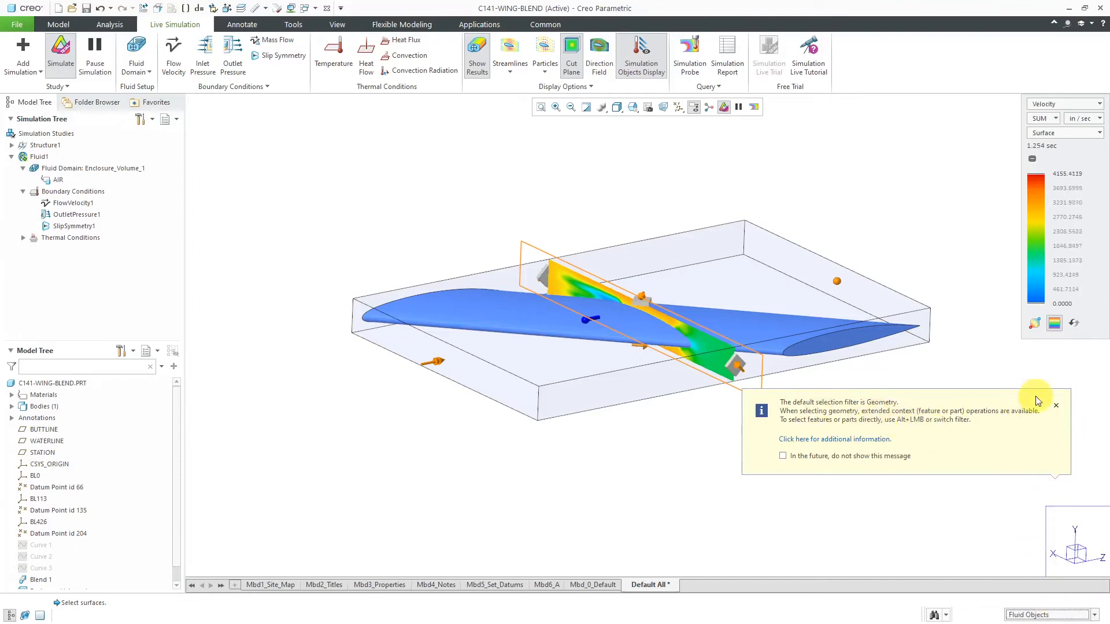
click(1055, 405)
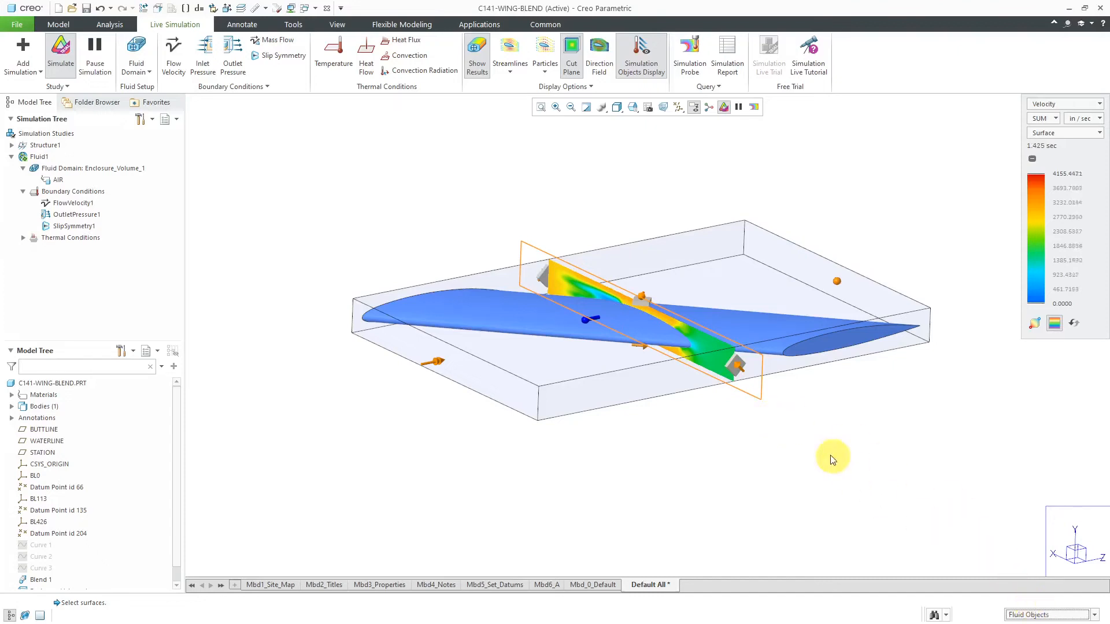
Step: Rotate the velocity cut plane to 90 degrees and orbit to a top-down view
click(762, 401)
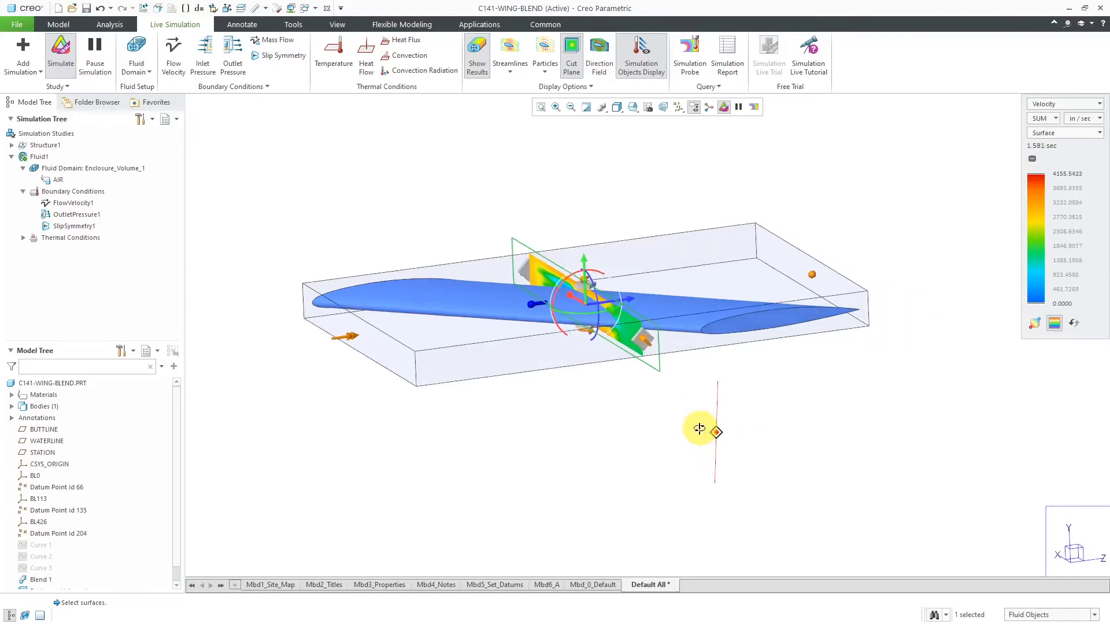
middle_drag(699, 429, 702, 437)
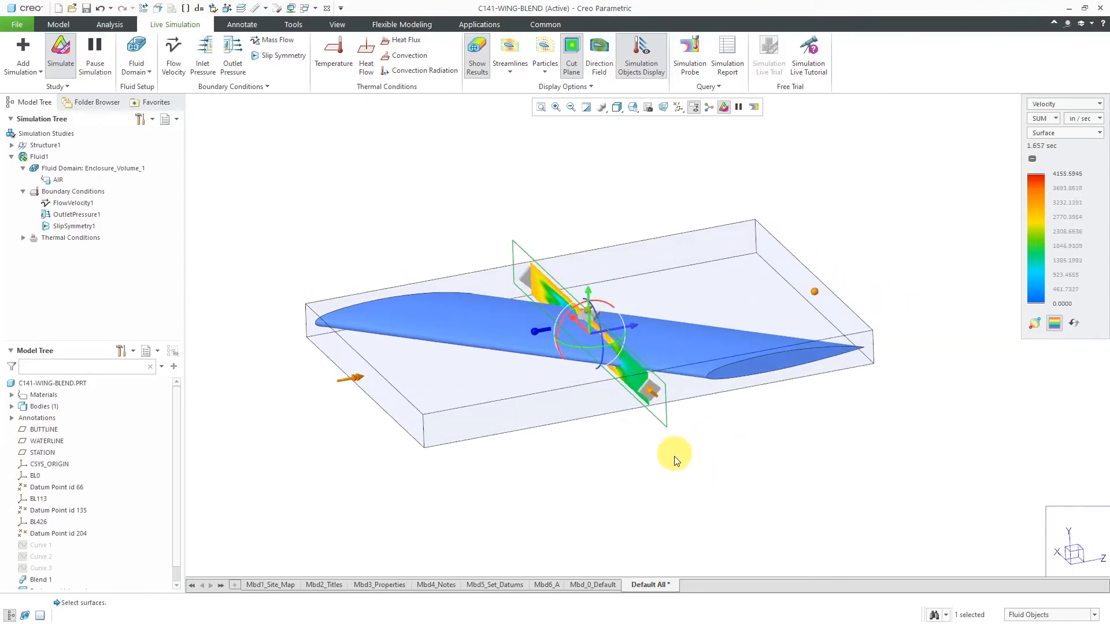
drag(587, 353, 617, 340)
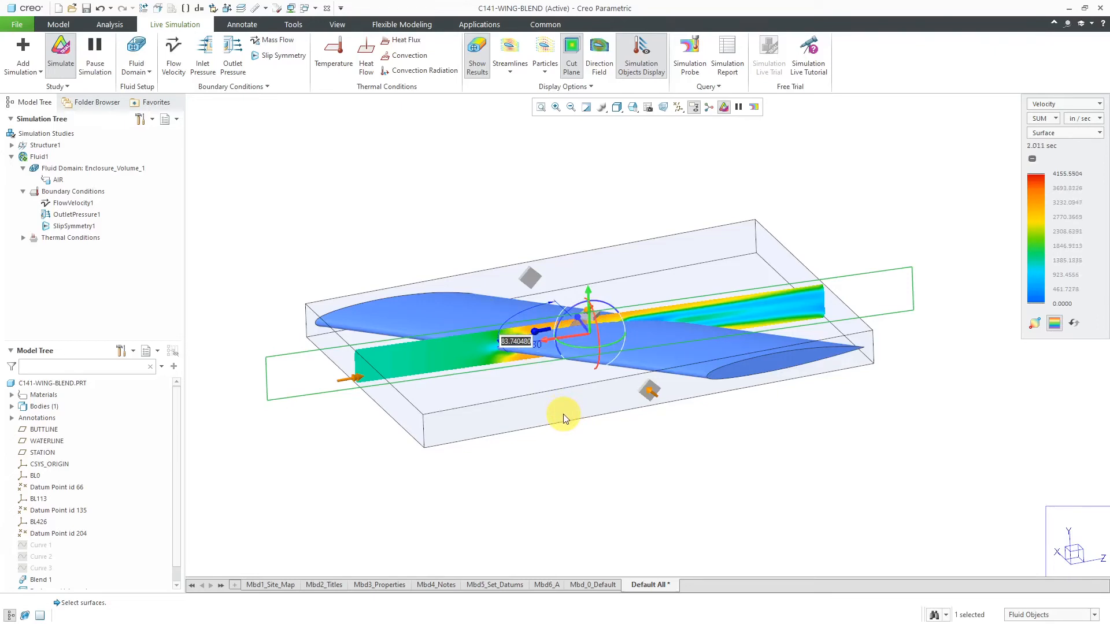
text(90)
key(Return)
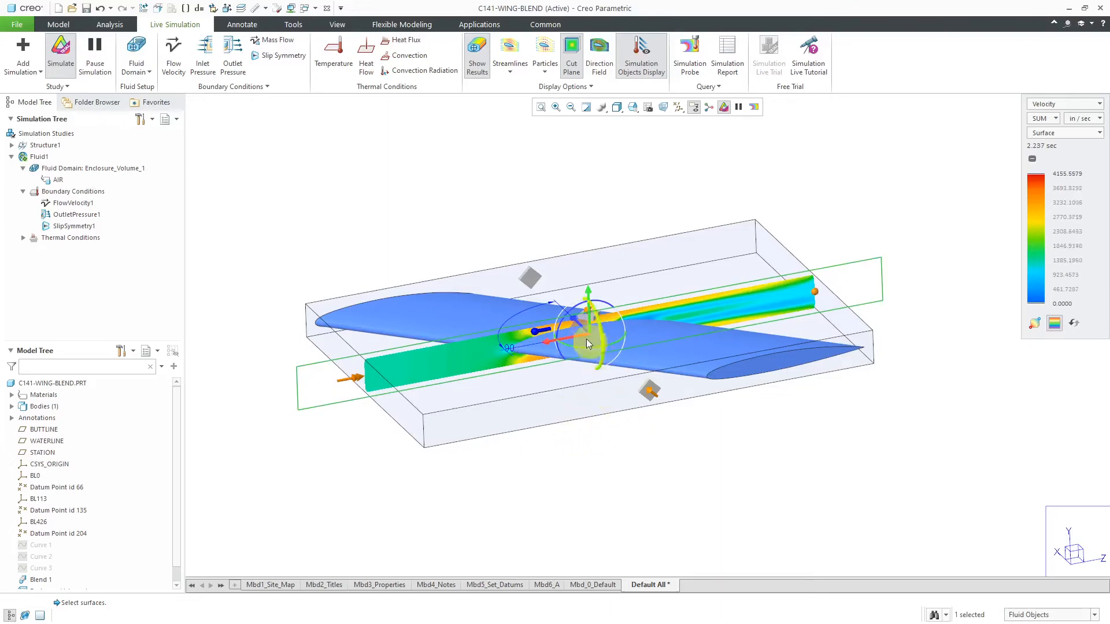
click(609, 449)
mouse_move(590, 428)
middle_down()
mouse_move(622, 403)
mouse_move(579, 411)
middle_up()
scroll(496, 342, down, 1)
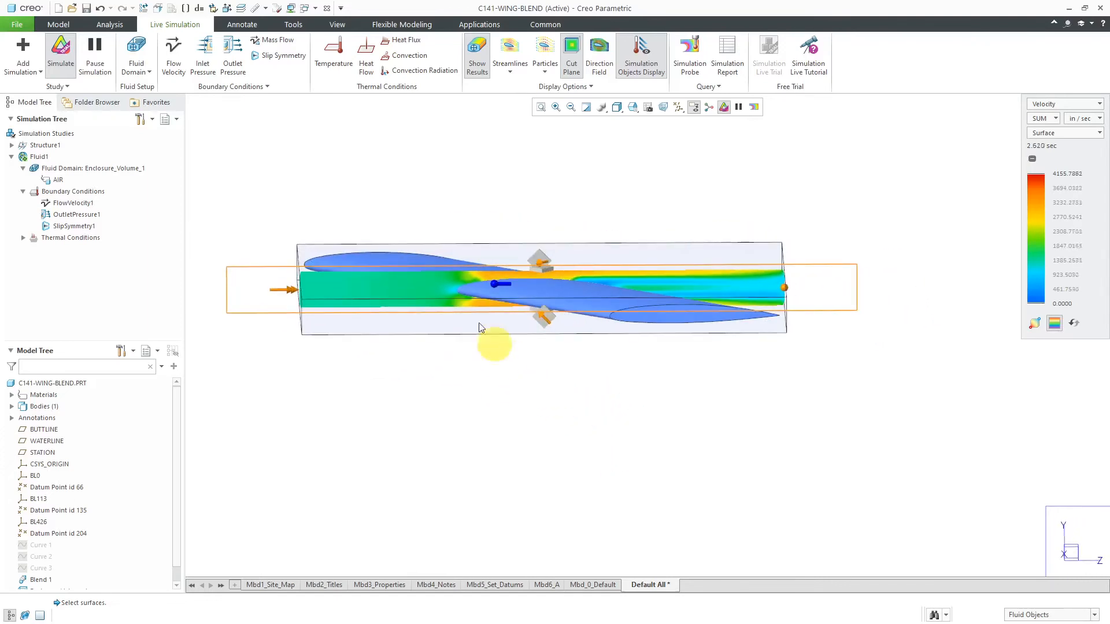
scroll(472, 300, down, 1)
scroll(471, 299, down, 2)
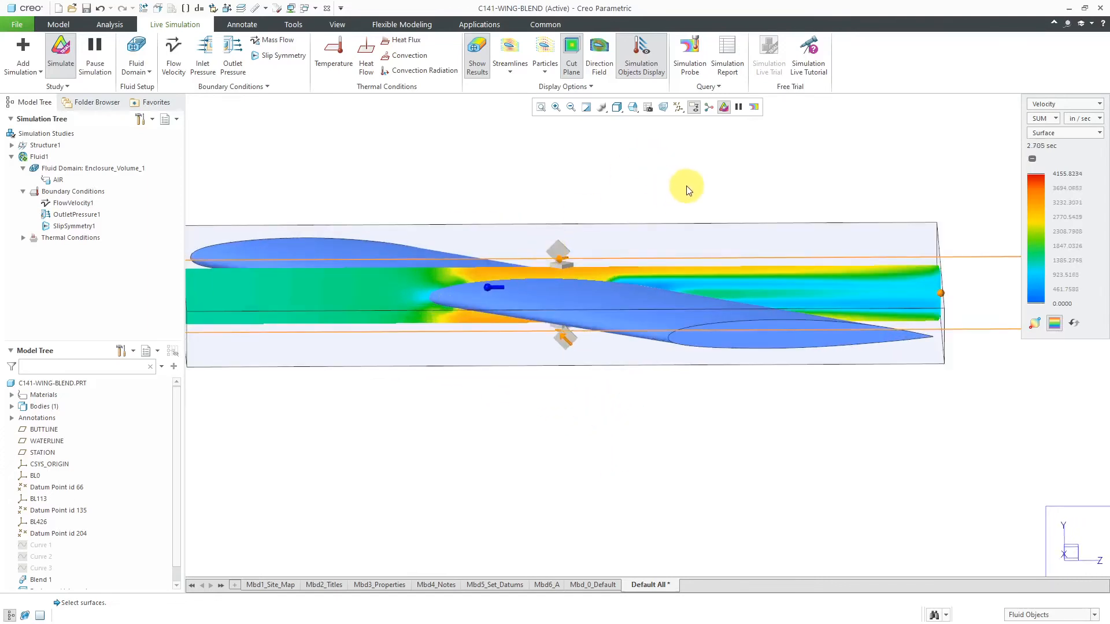
scroll(764, 189, up, 1)
scroll(499, 191, down, 1)
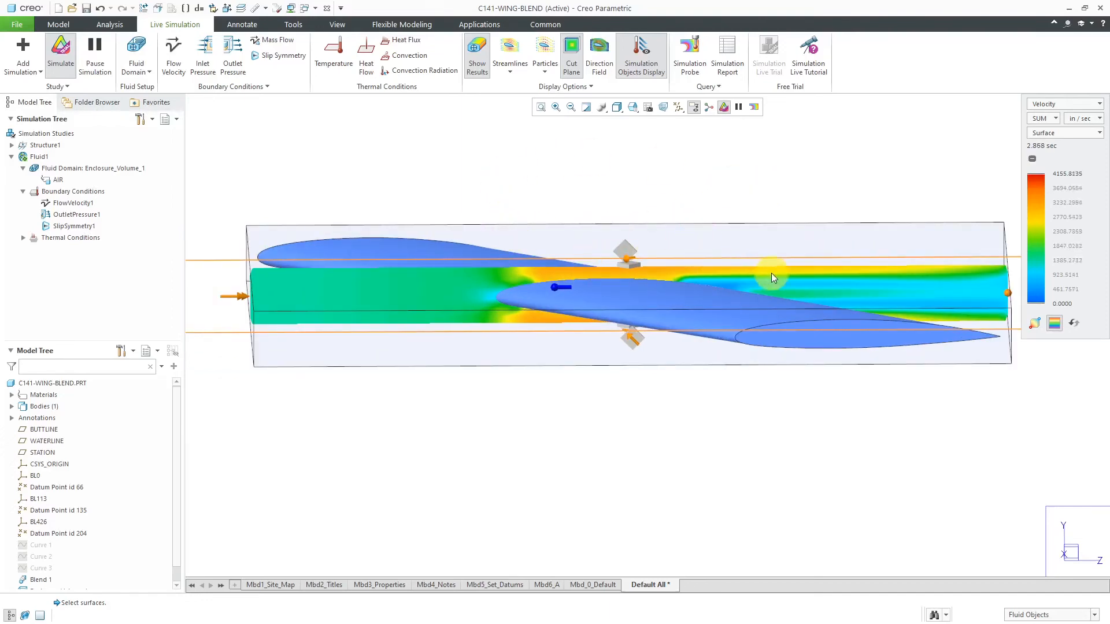
Step: Switch the cut-plane result quantity to Pressure, then to Temperature
click(1075, 105)
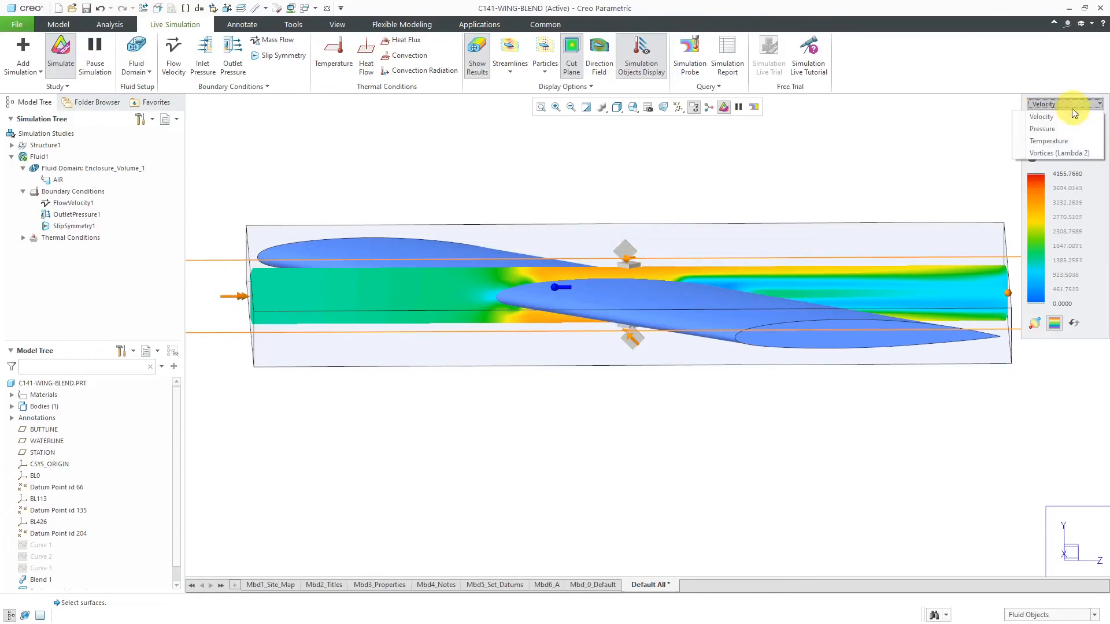
click(1055, 130)
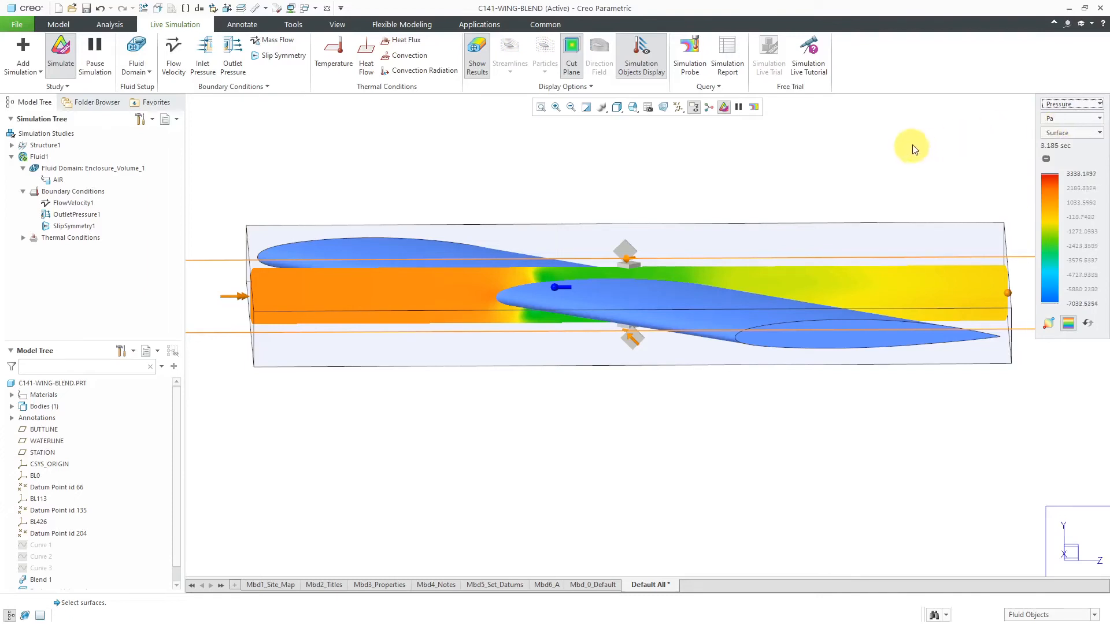
click(1081, 106)
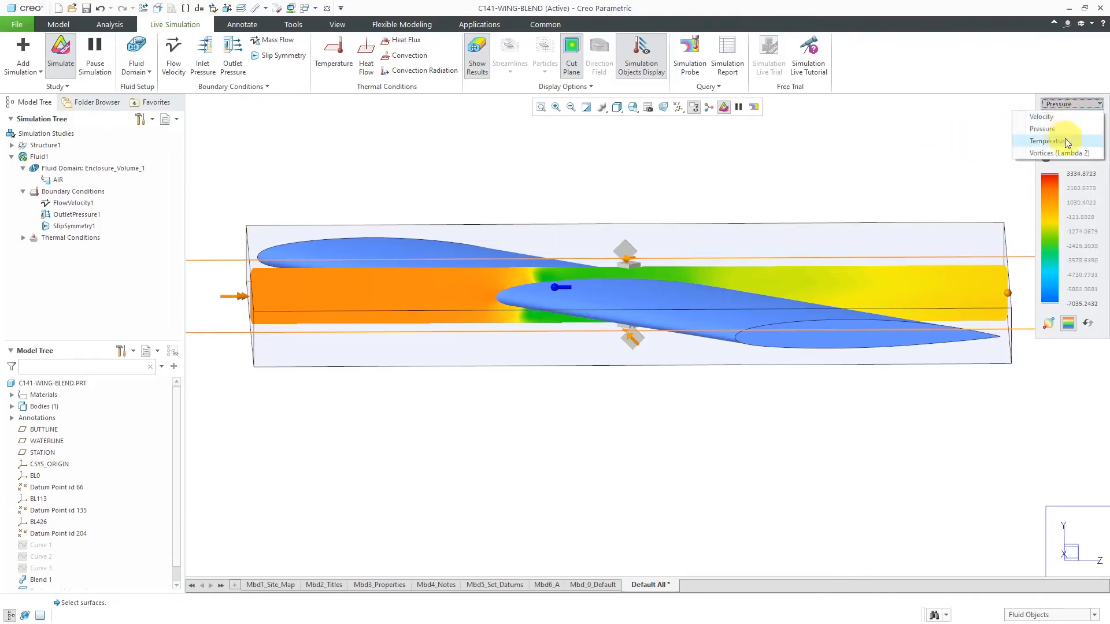
click(1068, 141)
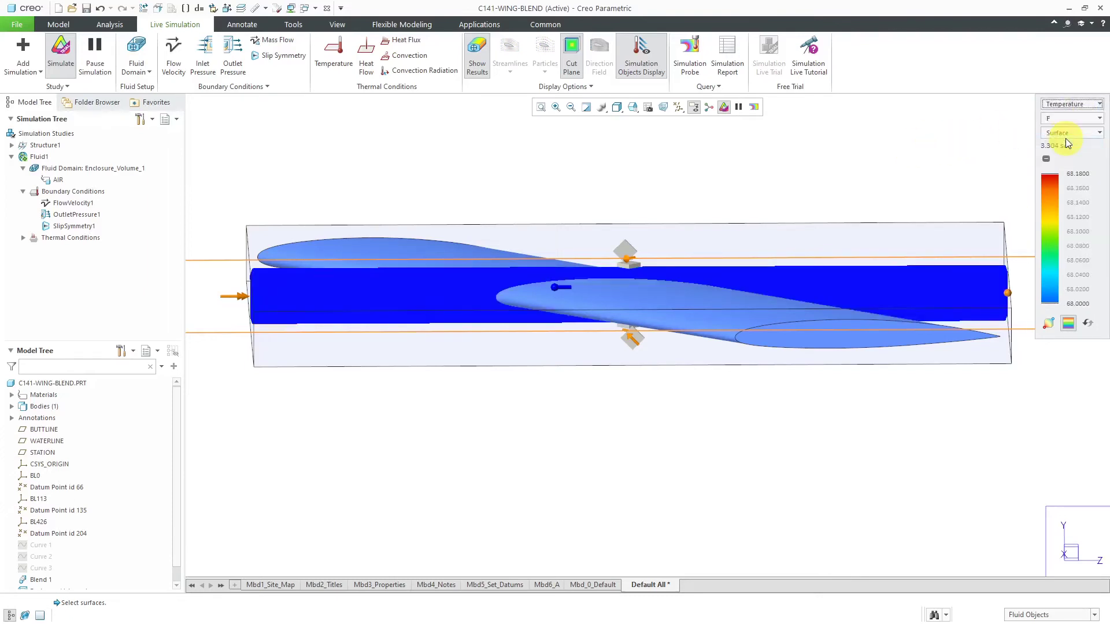
Step: Show Vortices (Lambda 2) on the cut plane and view it obliquely
click(1067, 104)
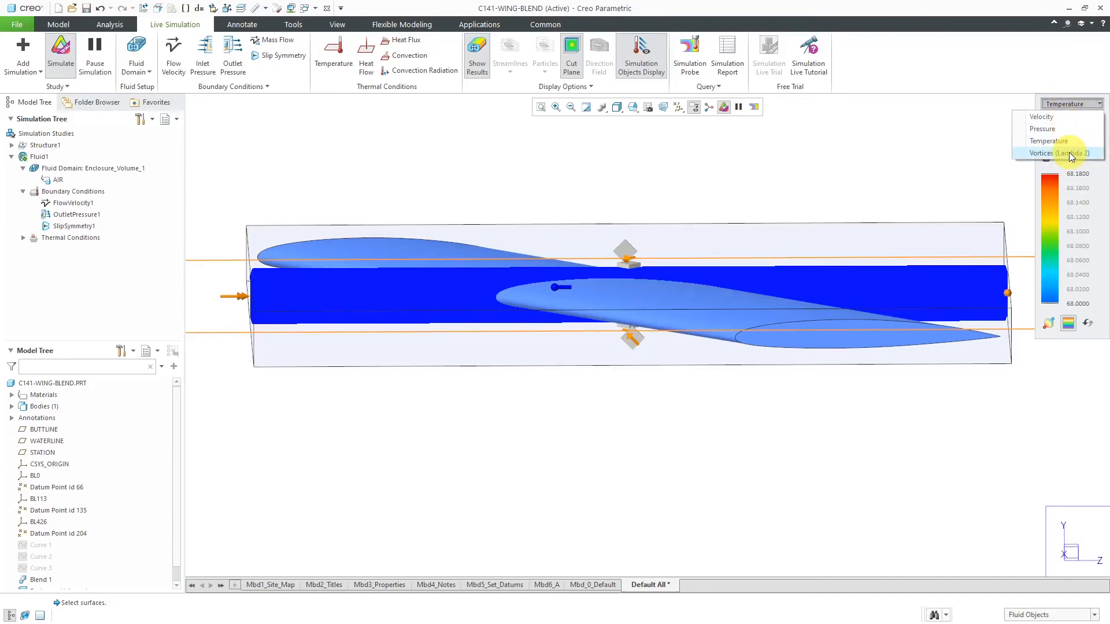
click(1070, 152)
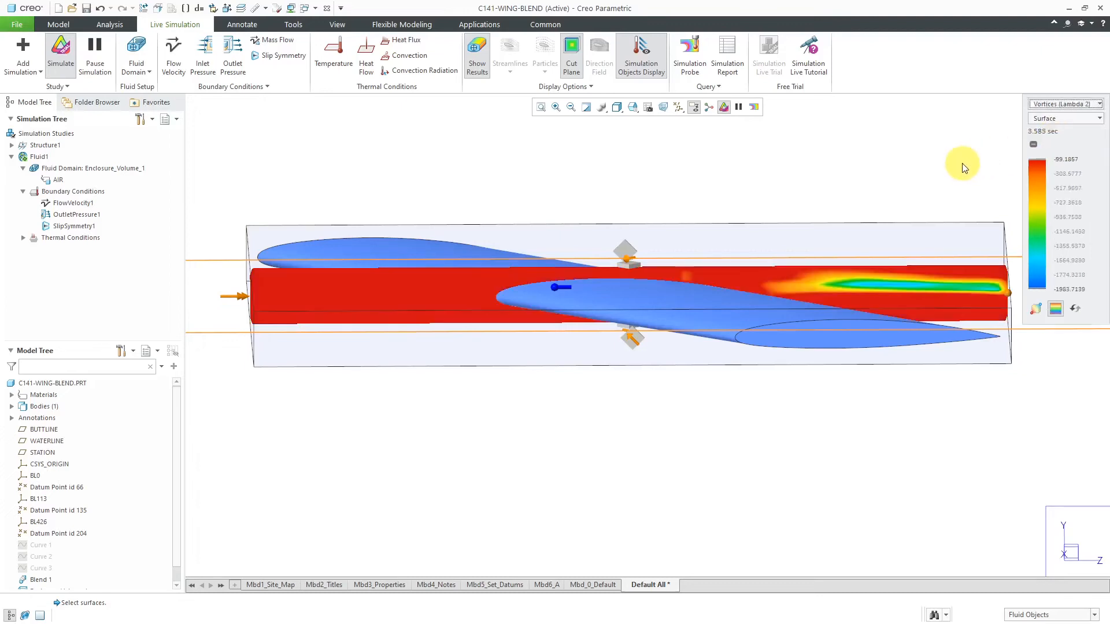
middle_drag(881, 188, 922, 299)
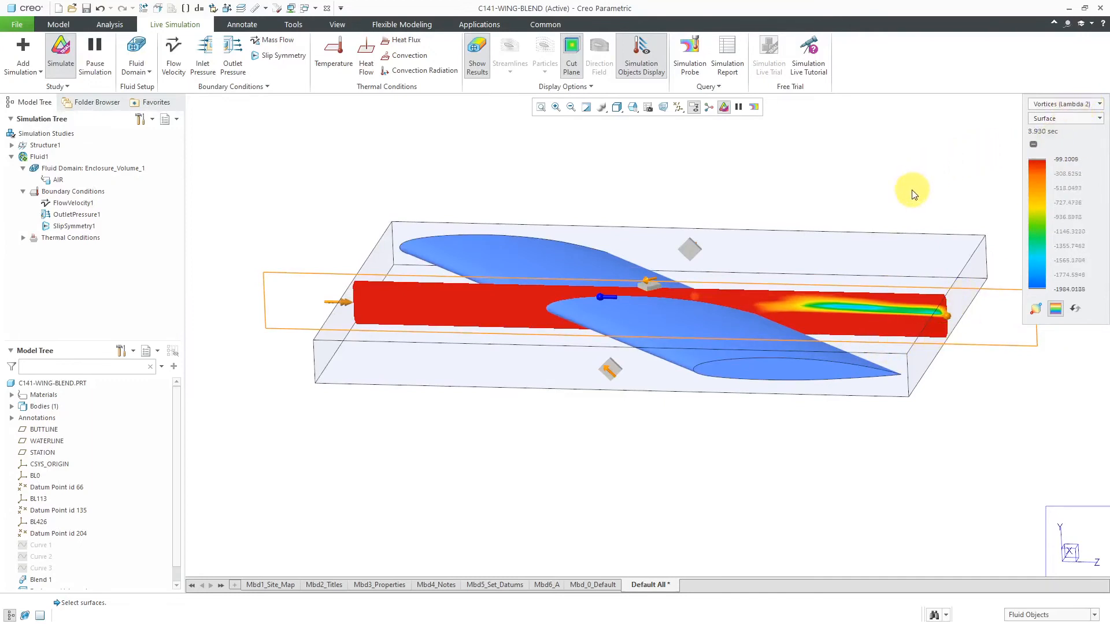
click(1078, 104)
Step: Return to Velocity results in ft/sec instead of in/sec, keeping the SUM component
click(1045, 117)
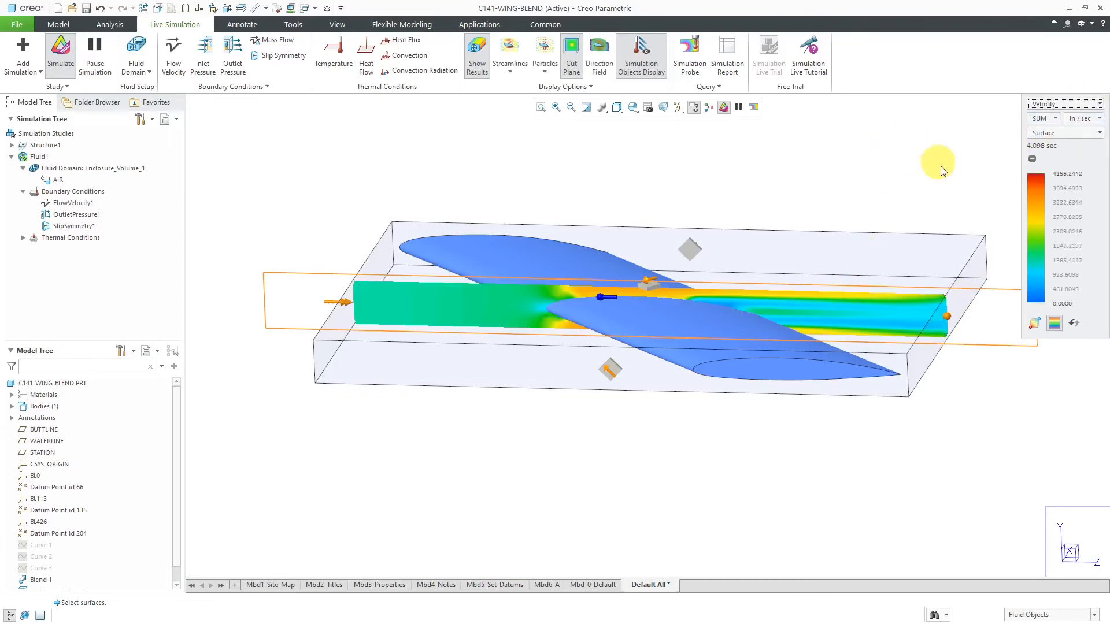
click(1082, 122)
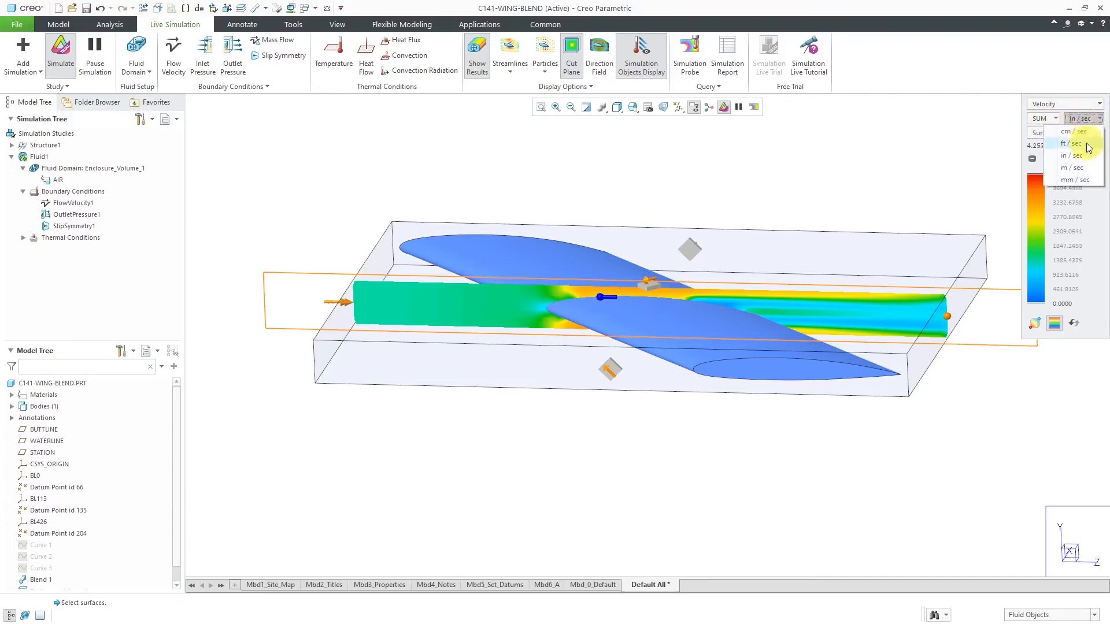
click(1087, 144)
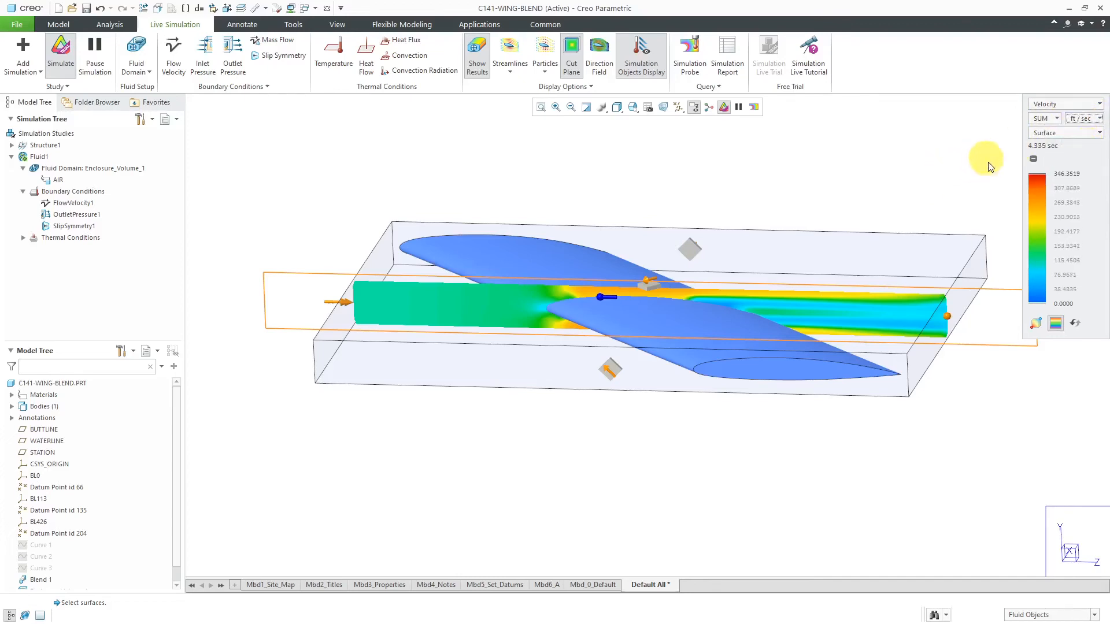
click(1053, 121)
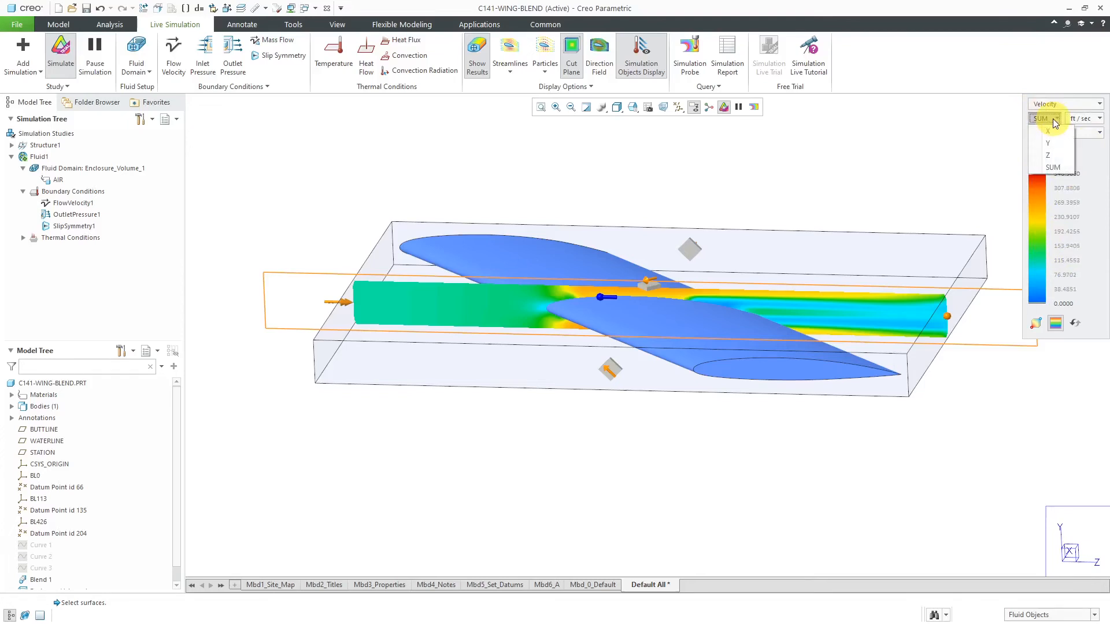
click(1054, 118)
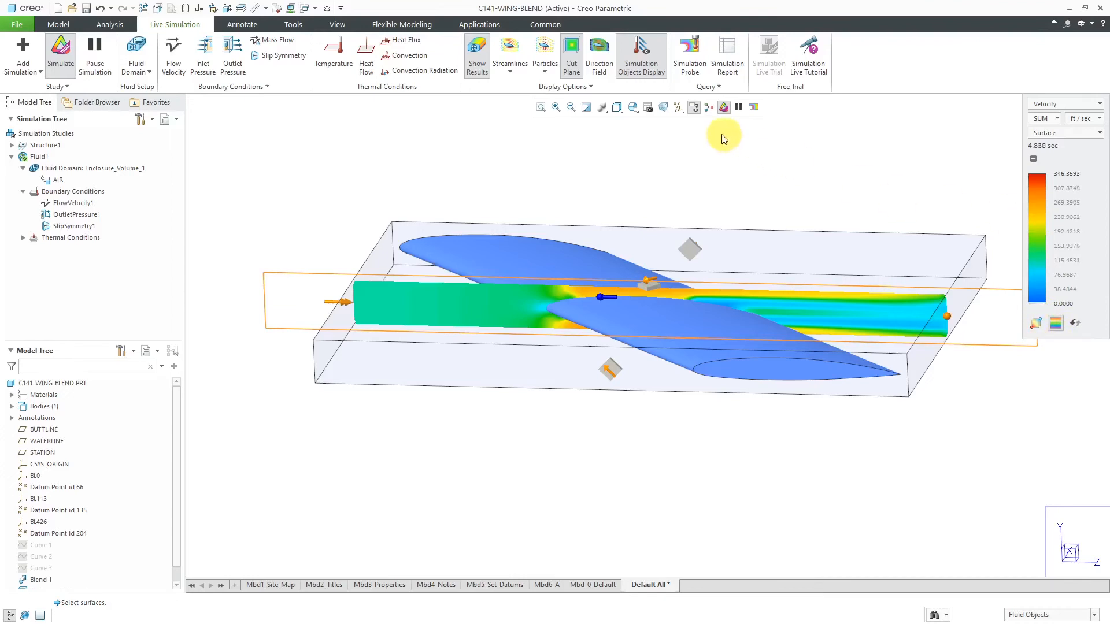
mouse_move(701, 194)
middle_down()
mouse_move(722, 194)
mouse_move(702, 191)
middle_up()
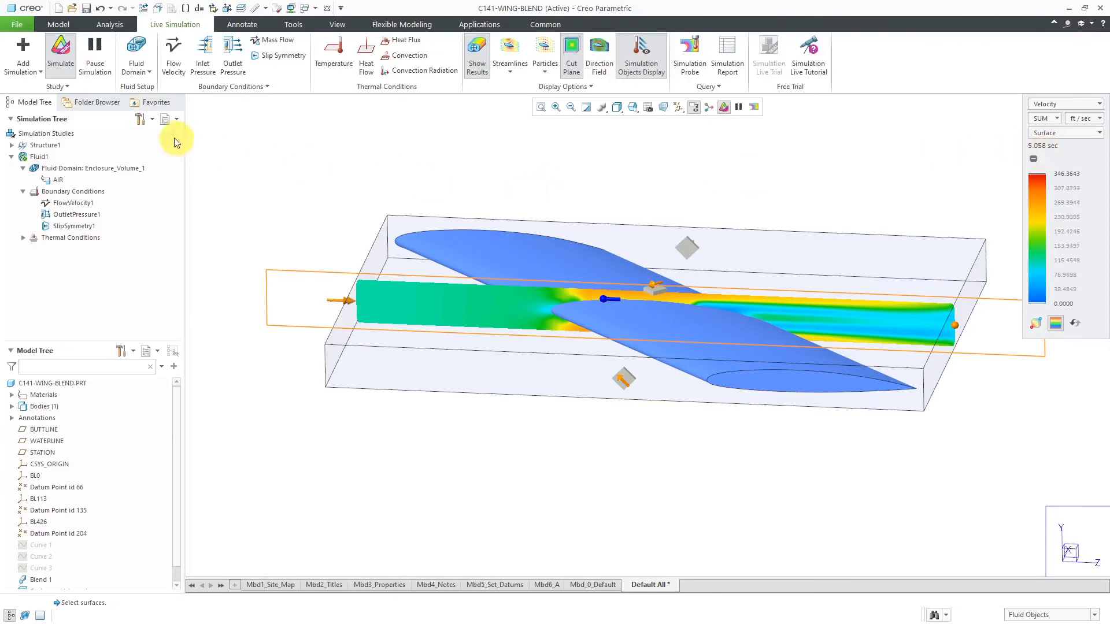
Step: Check the Study options without changes and hide the cut-plane velocity results
click(62, 87)
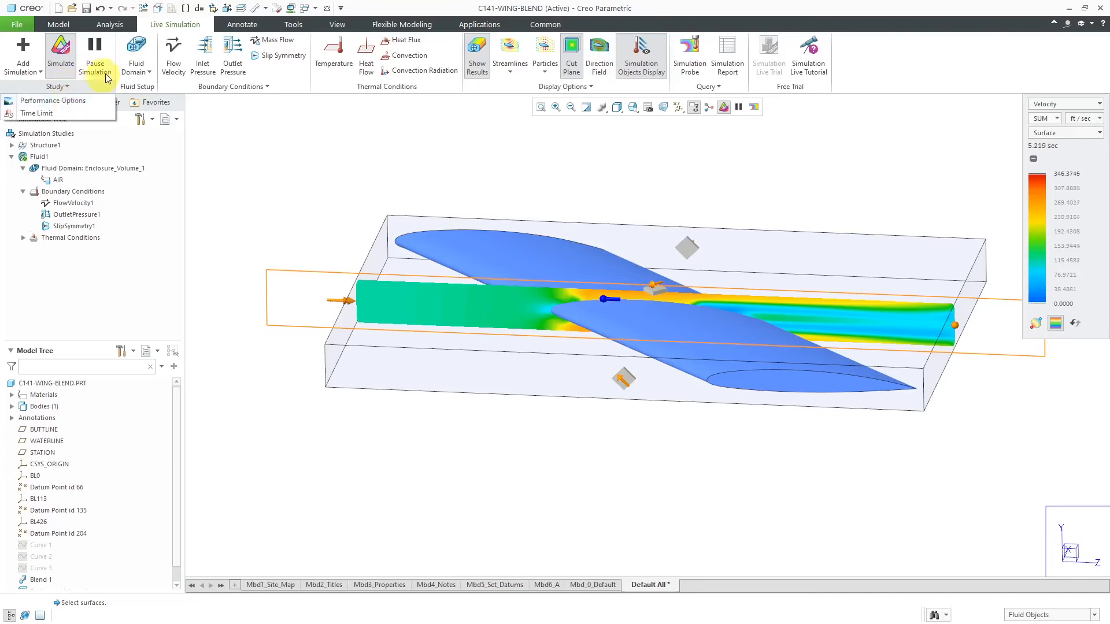
click(387, 155)
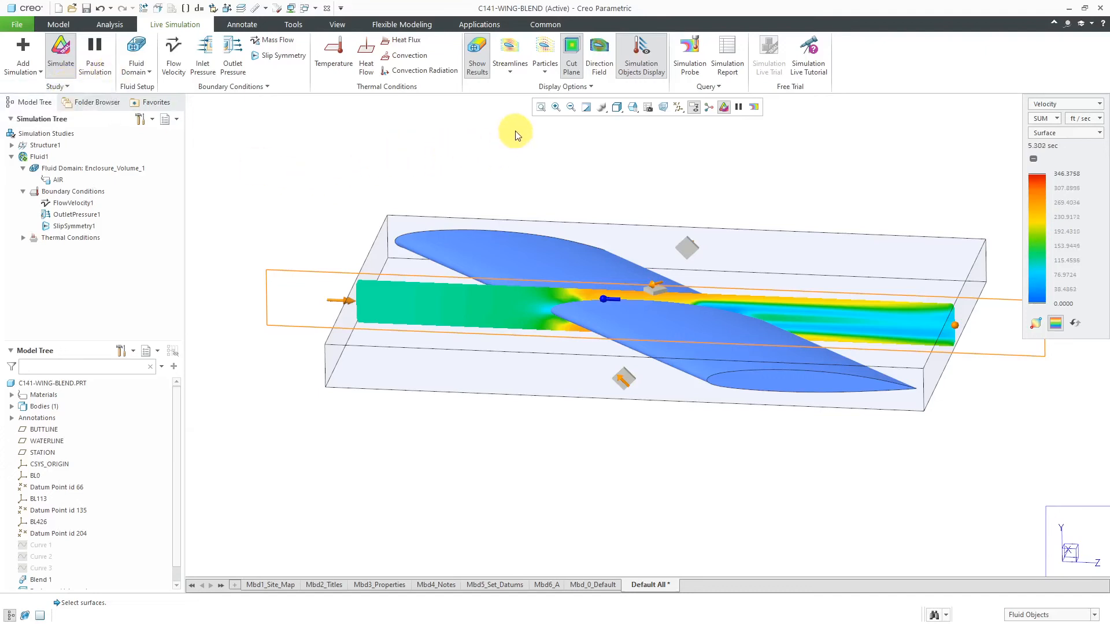
click(478, 54)
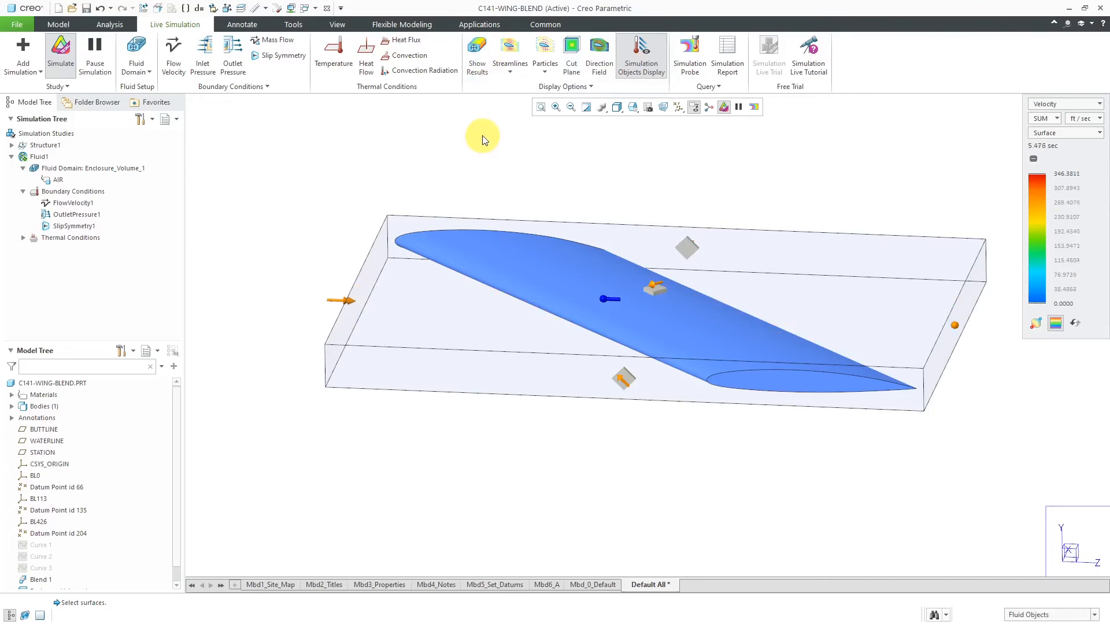
Step: Show velocity streamlines flowing through the enclosure over the wing
click(509, 74)
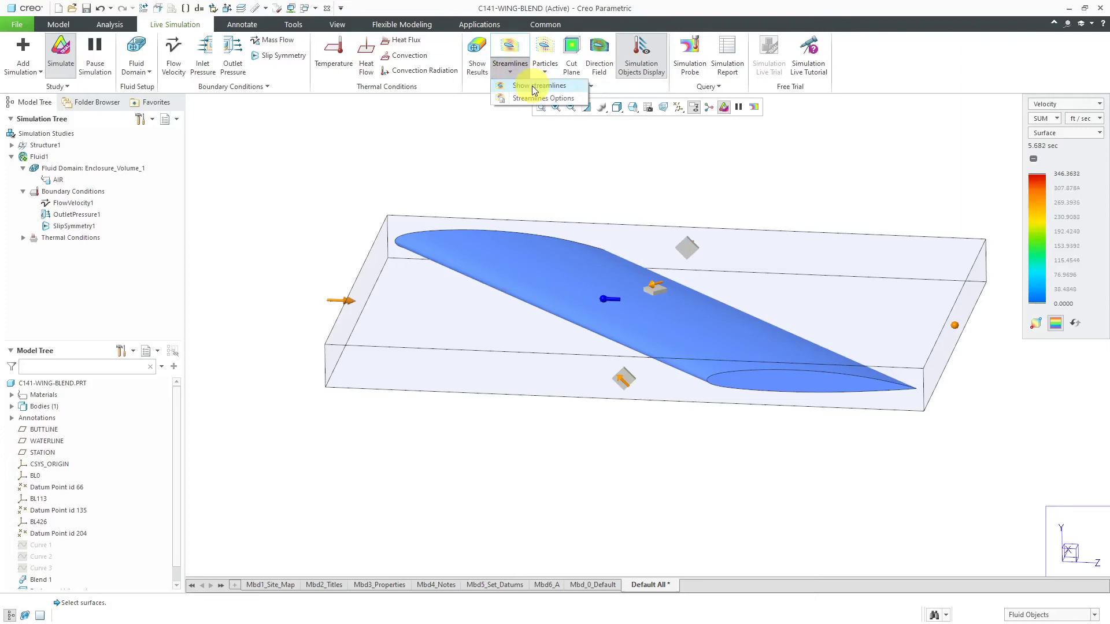
click(533, 87)
middle_drag(587, 191, 580, 217)
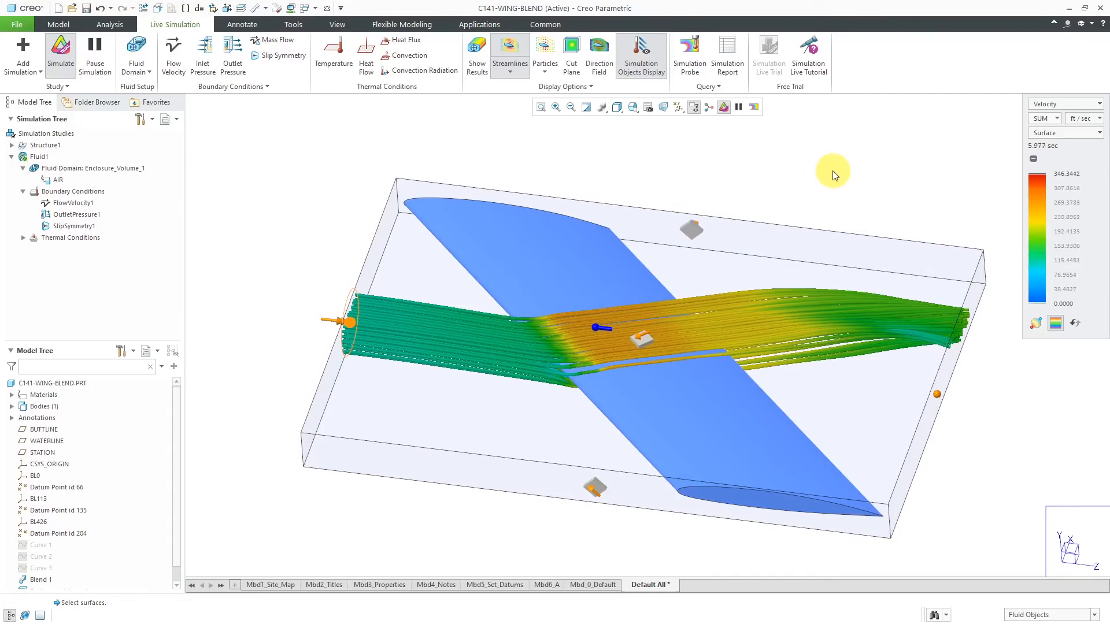
mouse_move(368, 329)
middle_down()
mouse_move(335, 331)
mouse_move(365, 318)
mouse_move(407, 327)
mouse_move(400, 321)
middle_up()
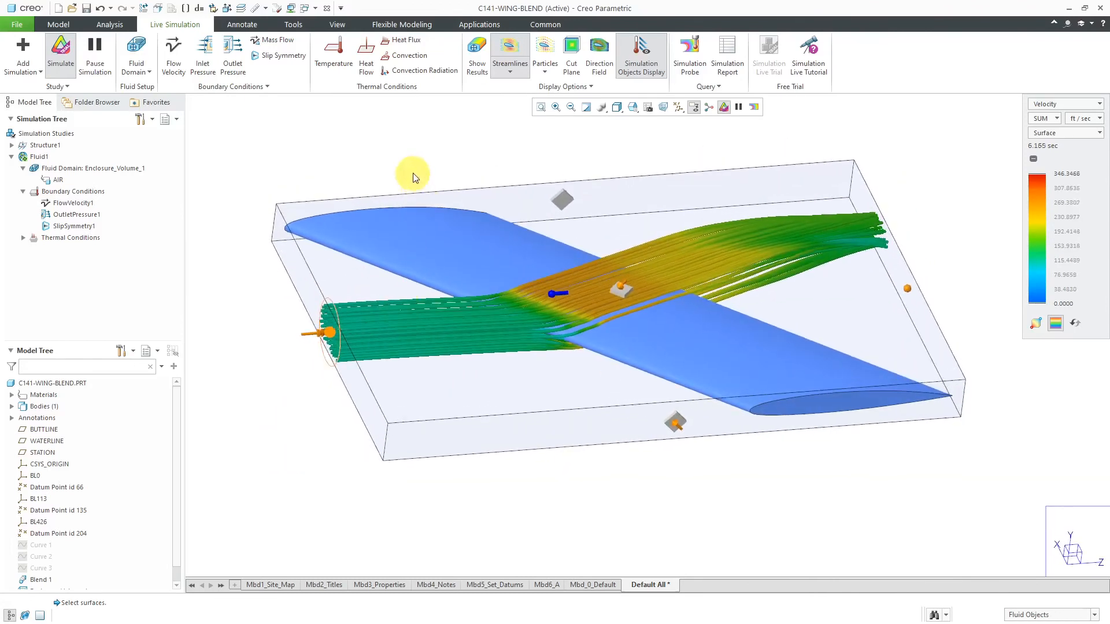
Step: Turn off the streamlines and display velocity-coloured particles in the flow instead
click(509, 72)
click(531, 85)
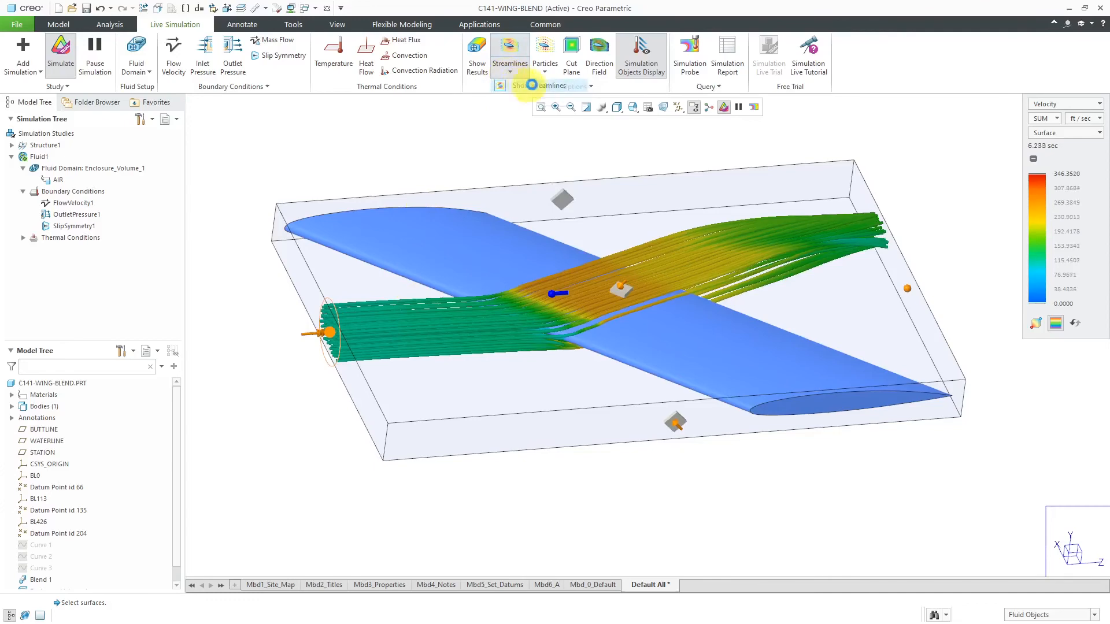
click(545, 72)
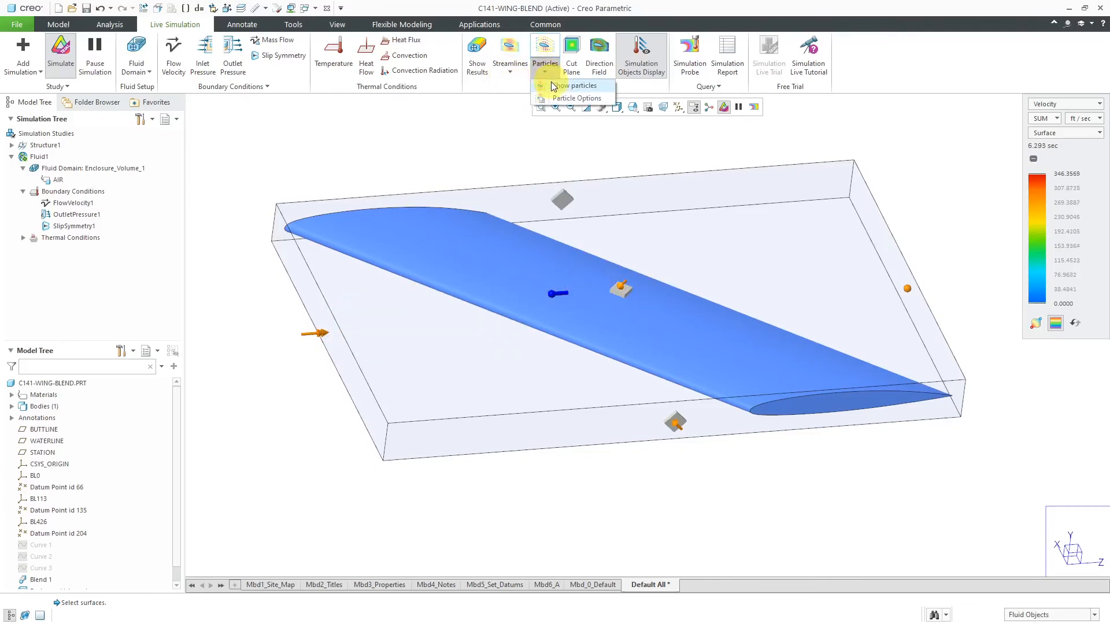
click(552, 86)
middle_drag(597, 323, 561, 324)
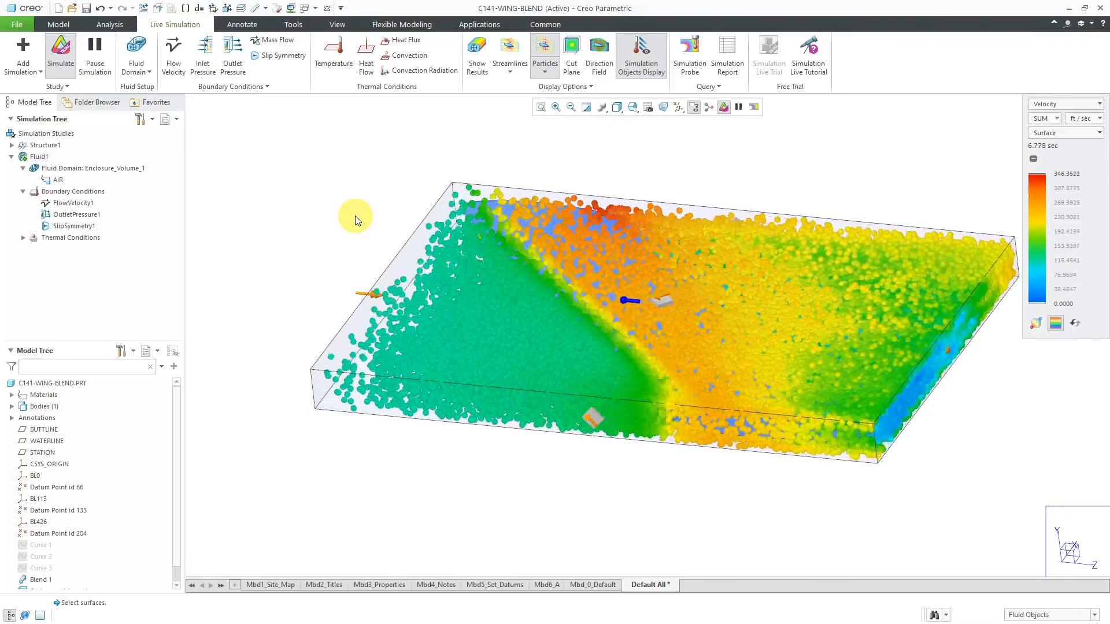
click(545, 72)
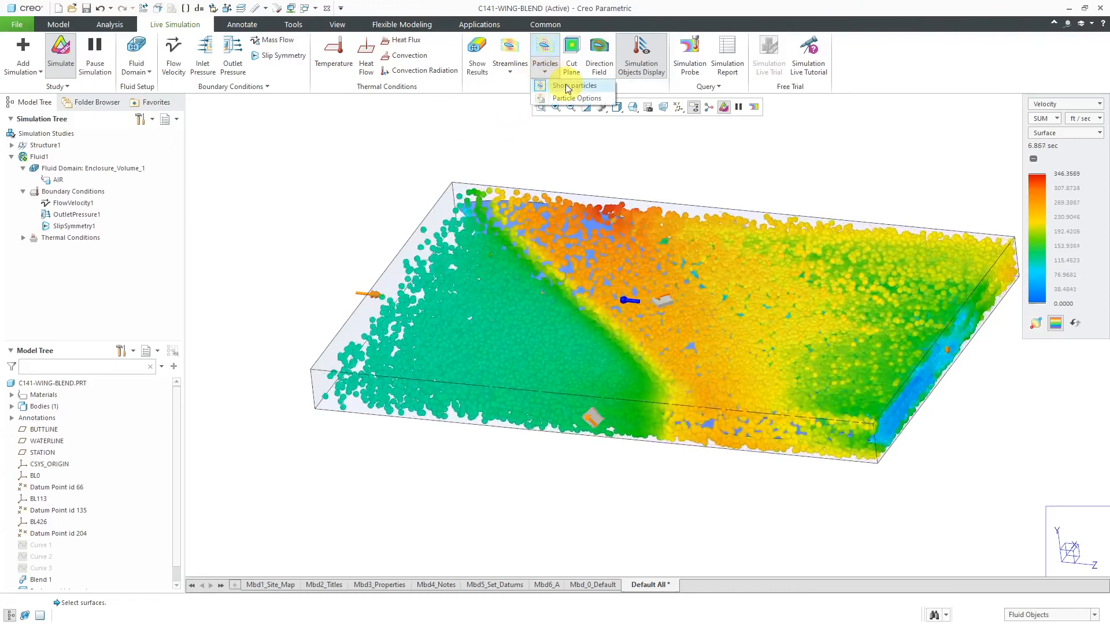
Step: Hide the particles, turn the velocity cut plane back on and select it
click(567, 86)
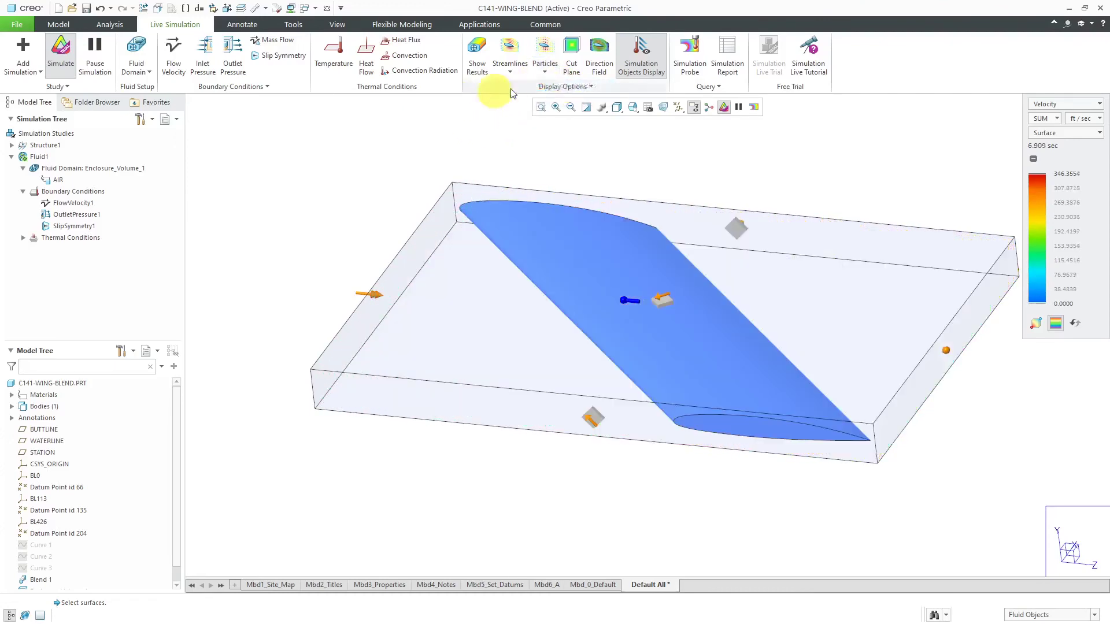
click(571, 60)
mouse_move(583, 264)
middle_down()
mouse_move(637, 248)
mouse_move(627, 259)
middle_up()
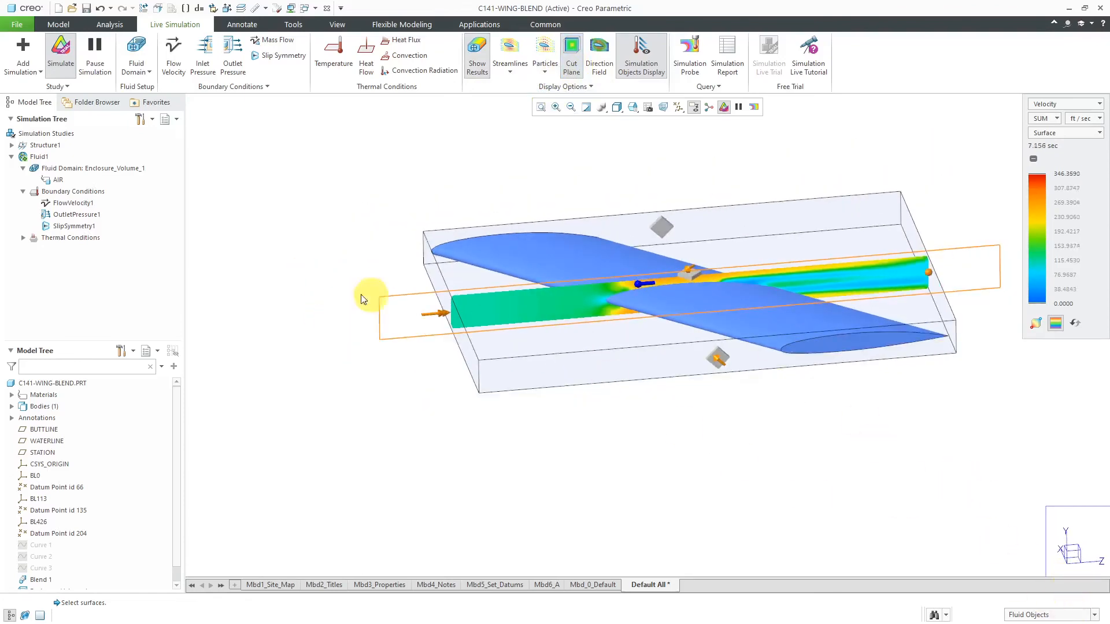
click(379, 326)
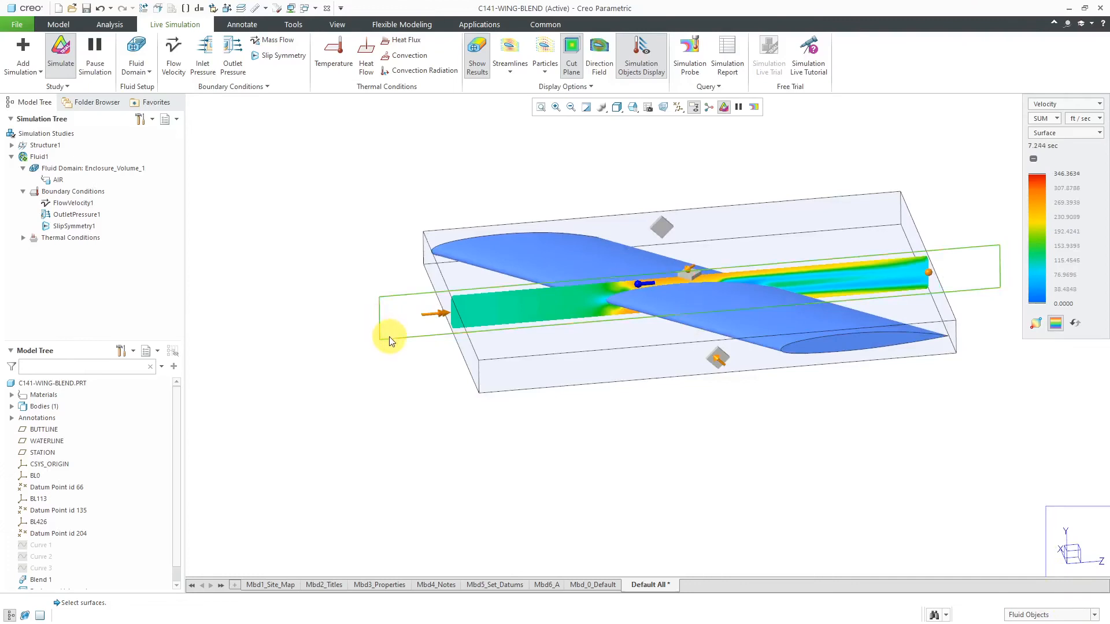
scroll(696, 286, down, 3)
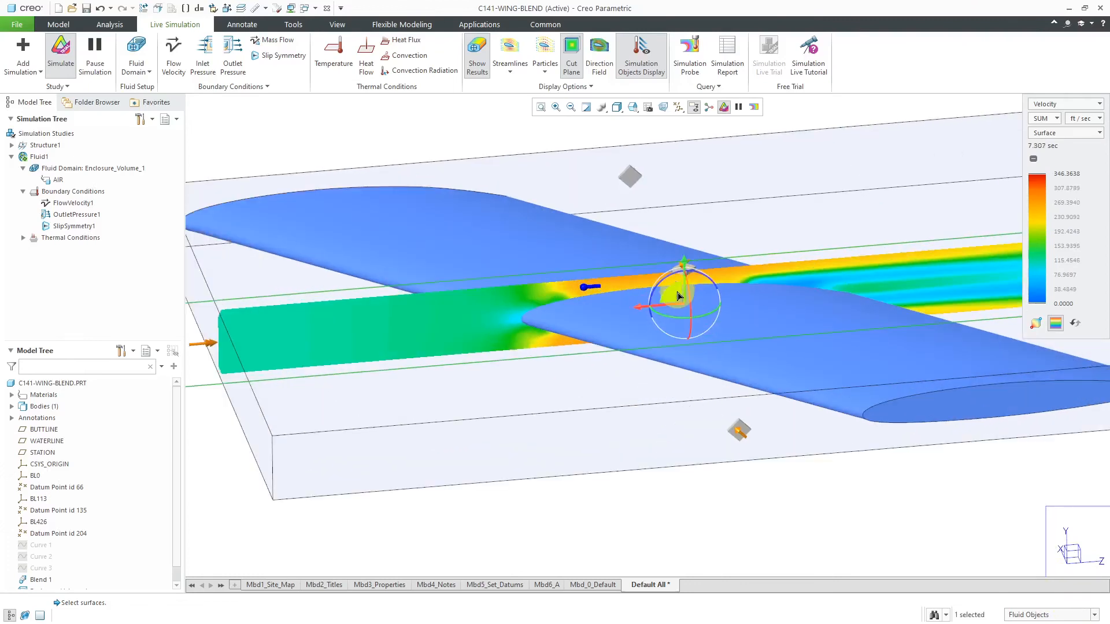
Step: Drag the cut plane along the wing span to a new section offset
mouse_move(678, 294)
middle_down()
mouse_move(703, 287)
mouse_move(711, 298)
middle_up()
mouse_move(624, 309)
mouse_down()
mouse_move(463, 211)
mouse_move(752, 380)
mouse_move(560, 257)
mouse_move(490, 230)
mouse_move(503, 228)
mouse_up()
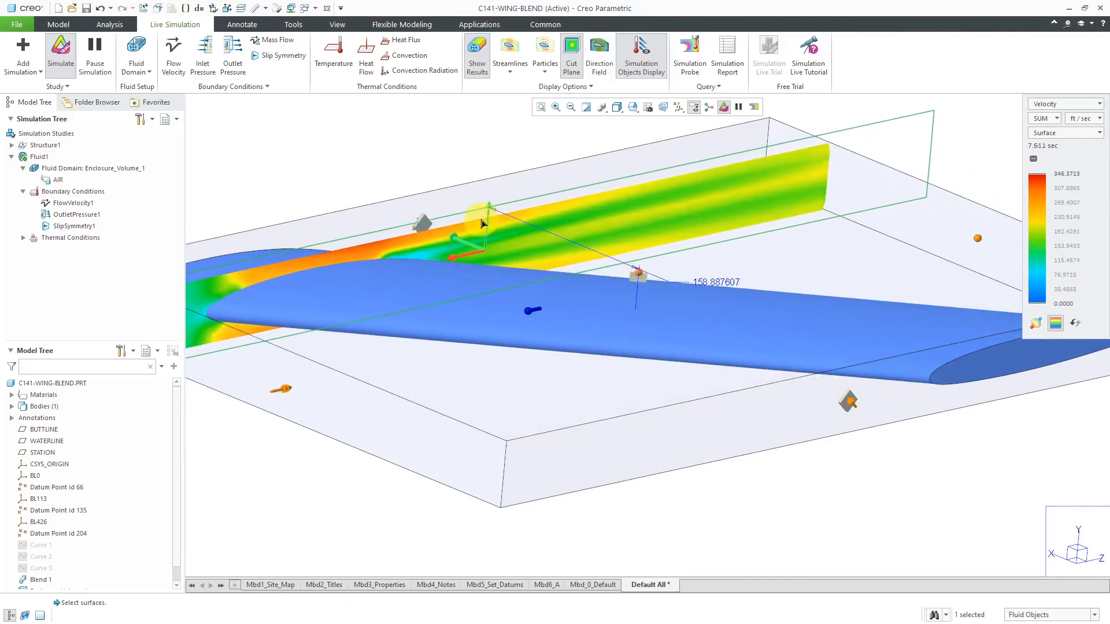
scroll(653, 264, down, 3)
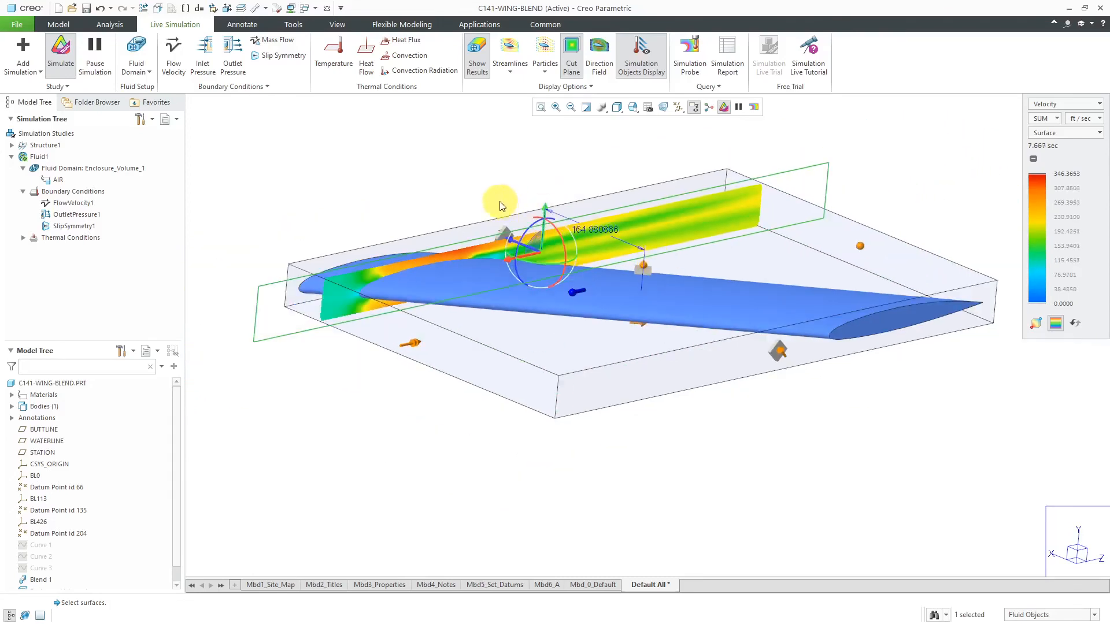
click(485, 192)
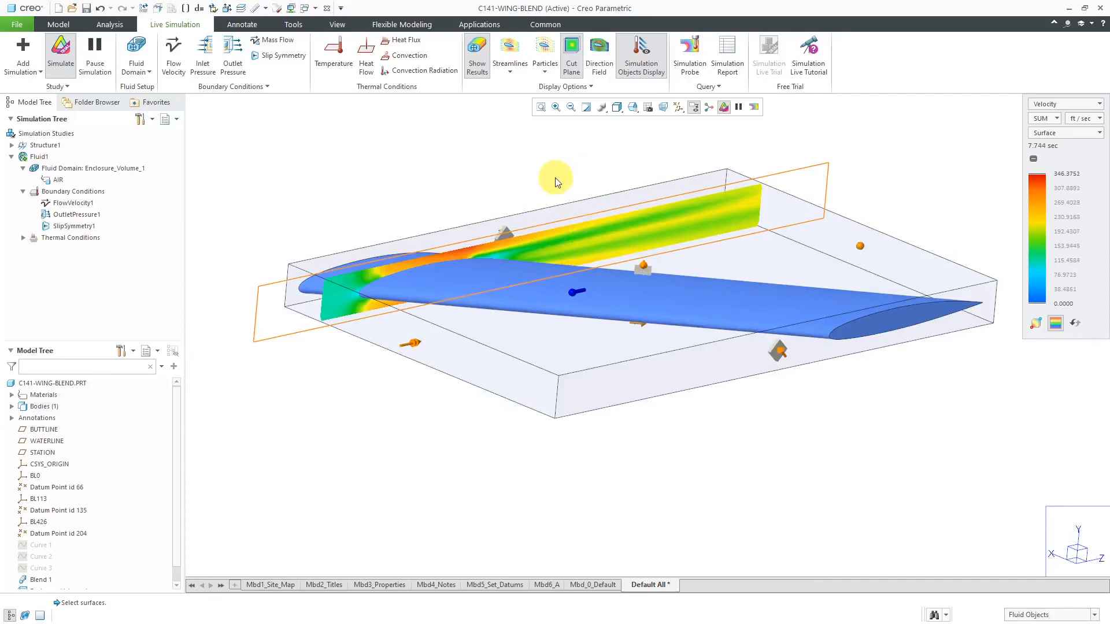
mouse_move(558, 178)
middle_down()
mouse_move(533, 178)
mouse_move(533, 192)
middle_up()
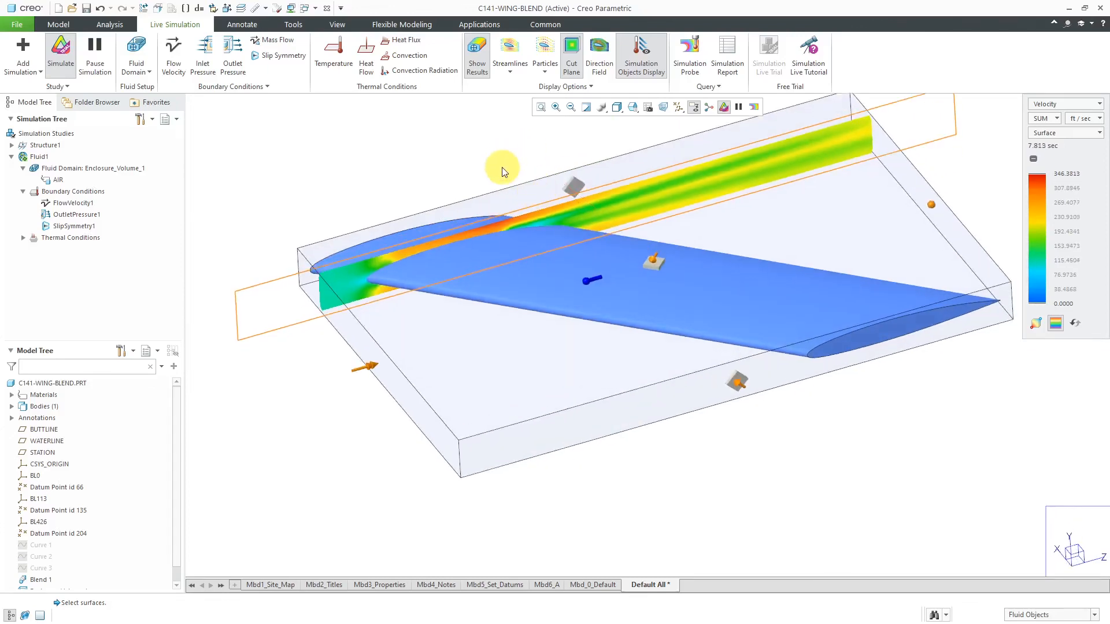